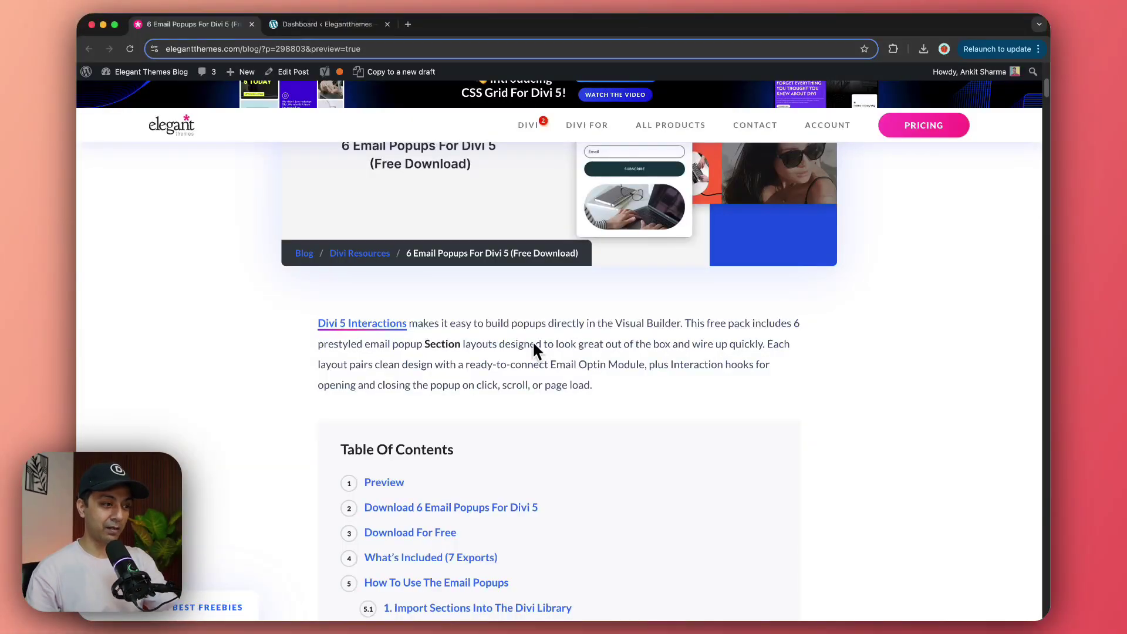
- Download divi-5-email-popup-sections.zip from the Elegant Themes post, then return to the Dashboard tab
{"action": "scroll", "coordinate": [527, 343], "scroll_direction": "down", "scroll_amount": 4}
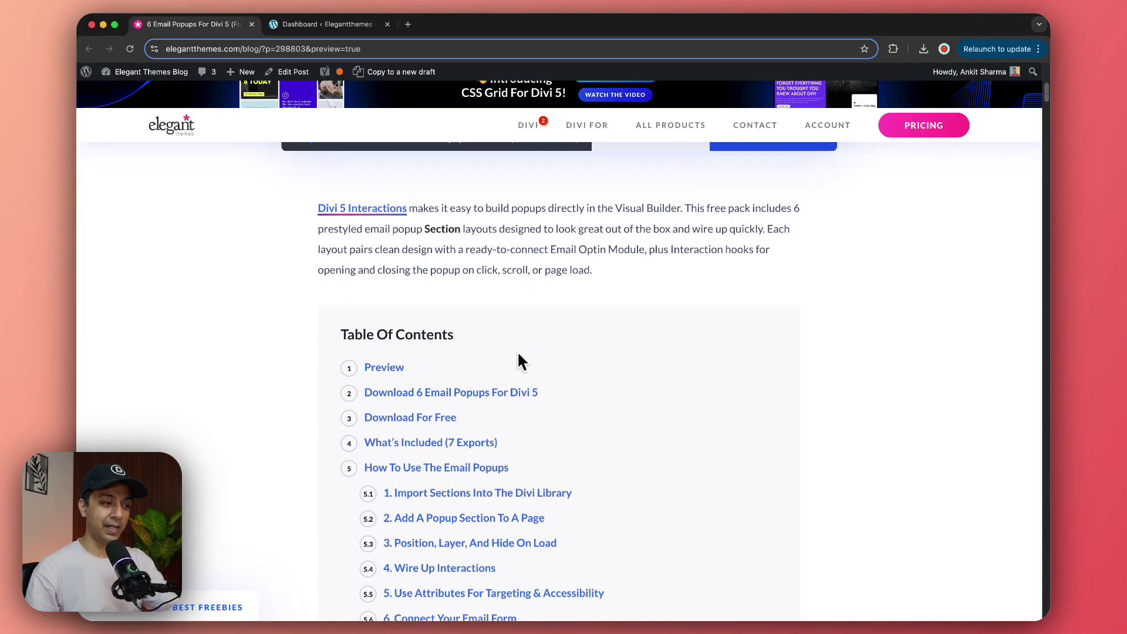
{"action": "left_click", "coordinate": [441, 396]}
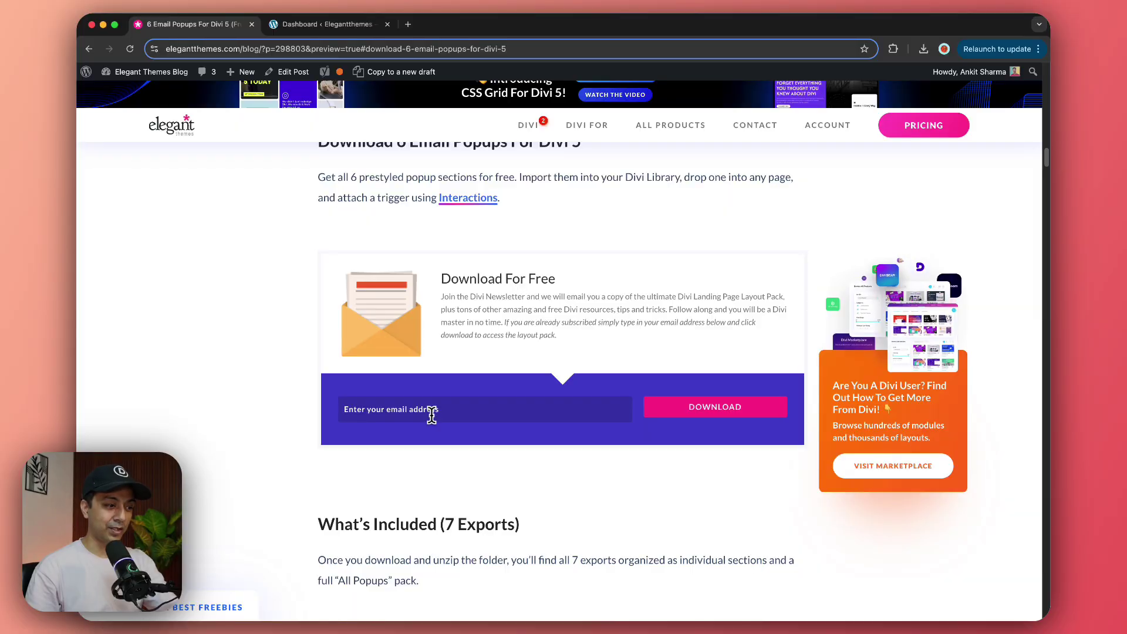
{"action": "left_click", "coordinate": [738, 421]}
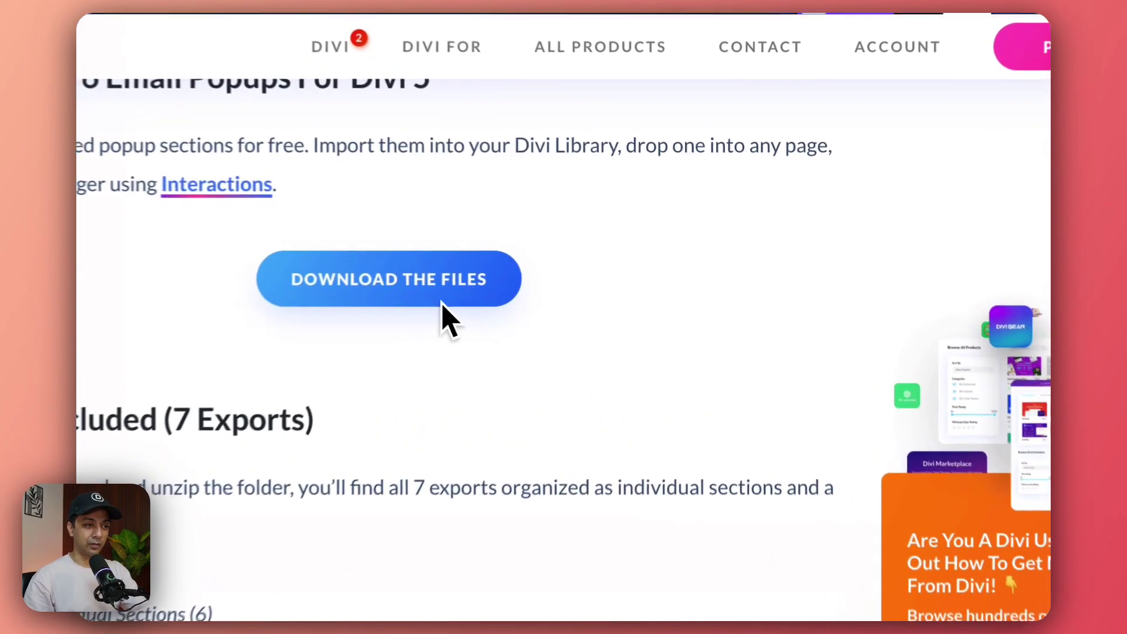
{"action": "left_click", "coordinate": [587, 265]}
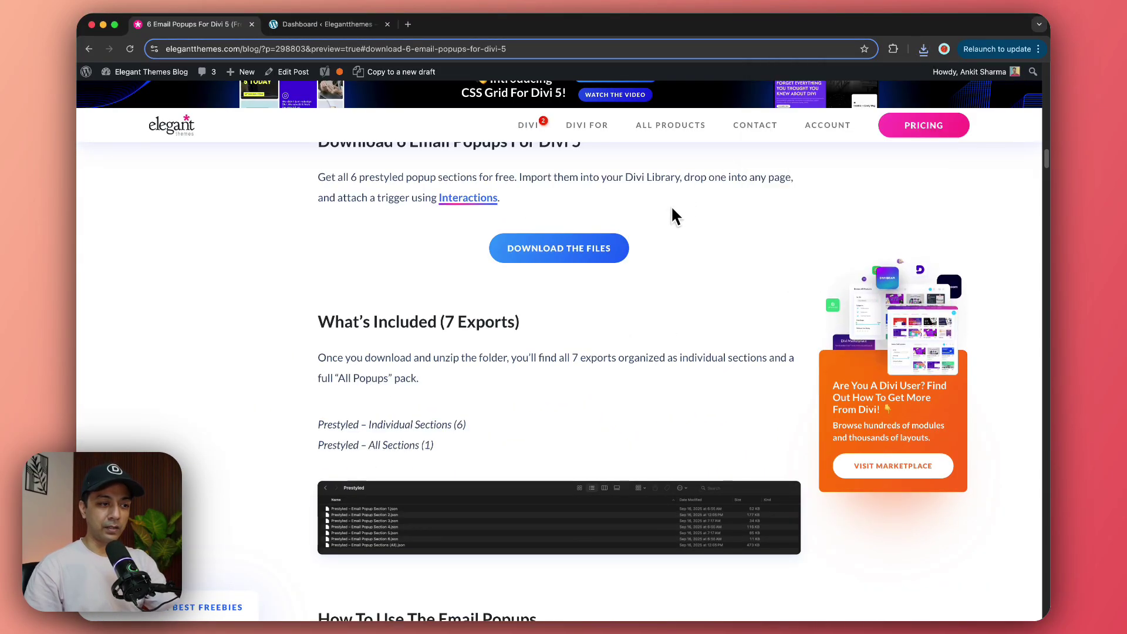
{"action": "key", "text": "ctrl+Tab"}
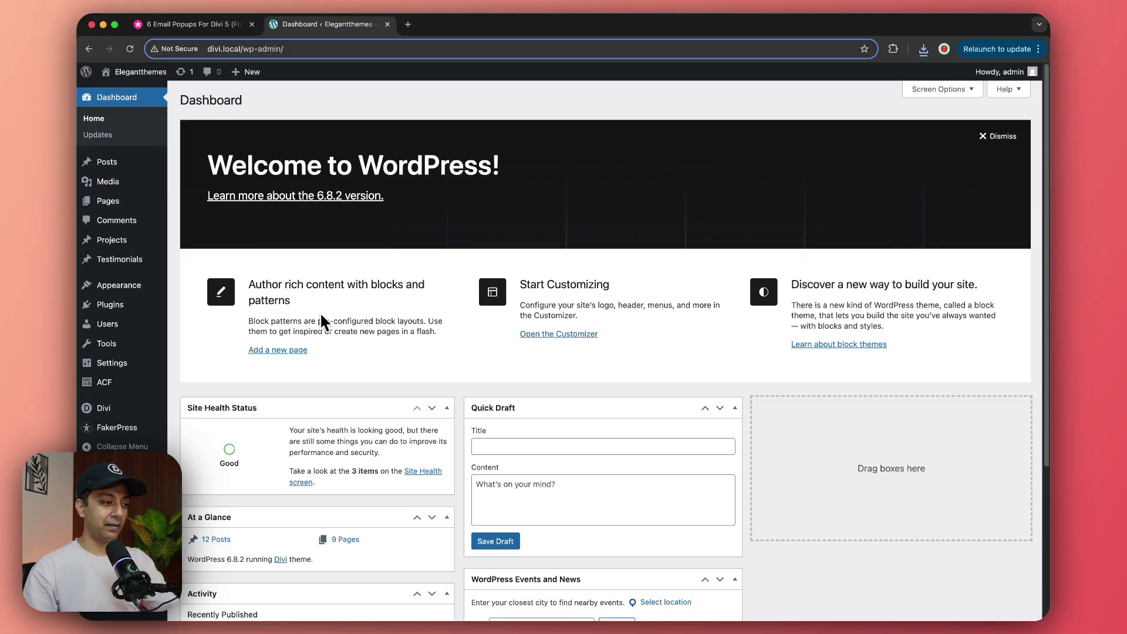
- Open the Divi Library layouts page with the Import & Export dialog on Import
{"action": "mouse_move", "coordinate": [93, 414]}
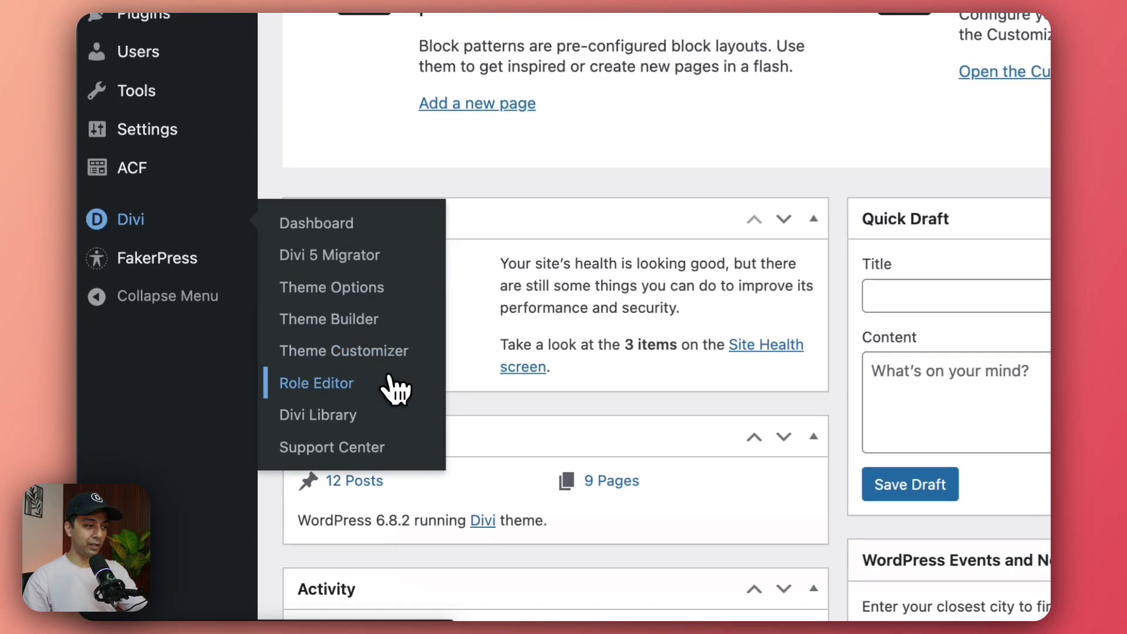
{"action": "left_click", "coordinate": [400, 415]}
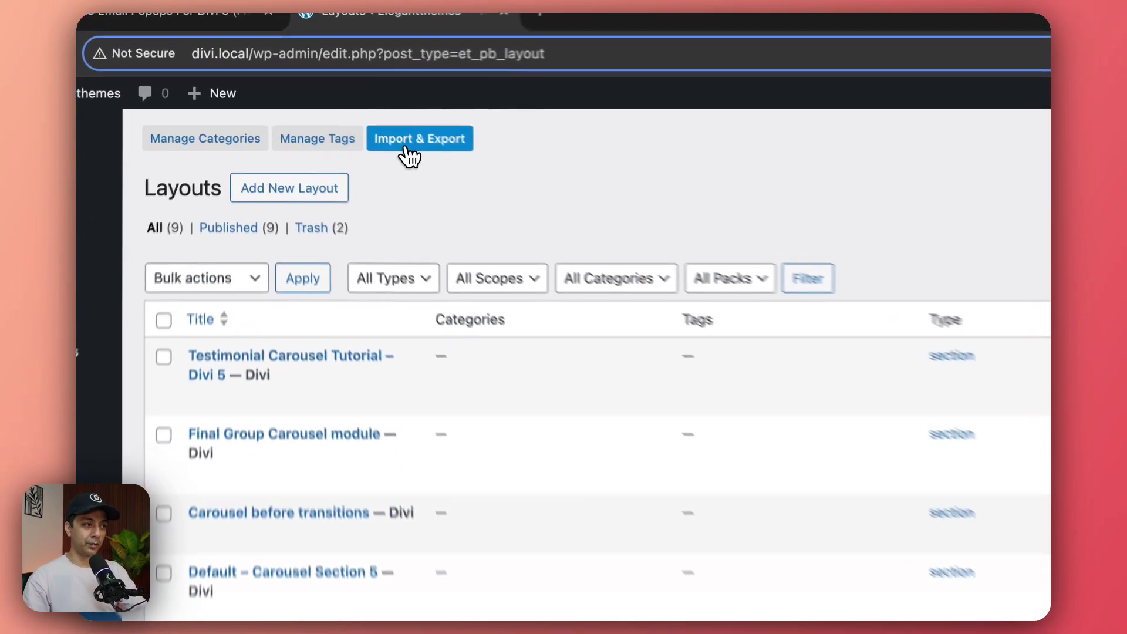
{"action": "left_click", "coordinate": [334, 99]}
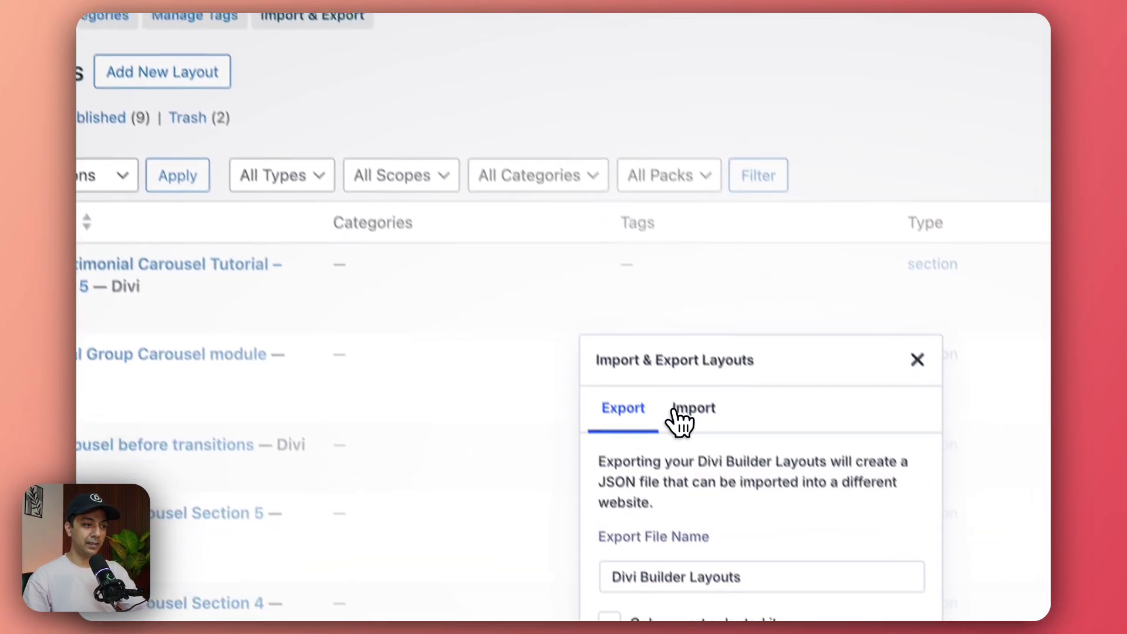
{"action": "left_click", "coordinate": [684, 411]}
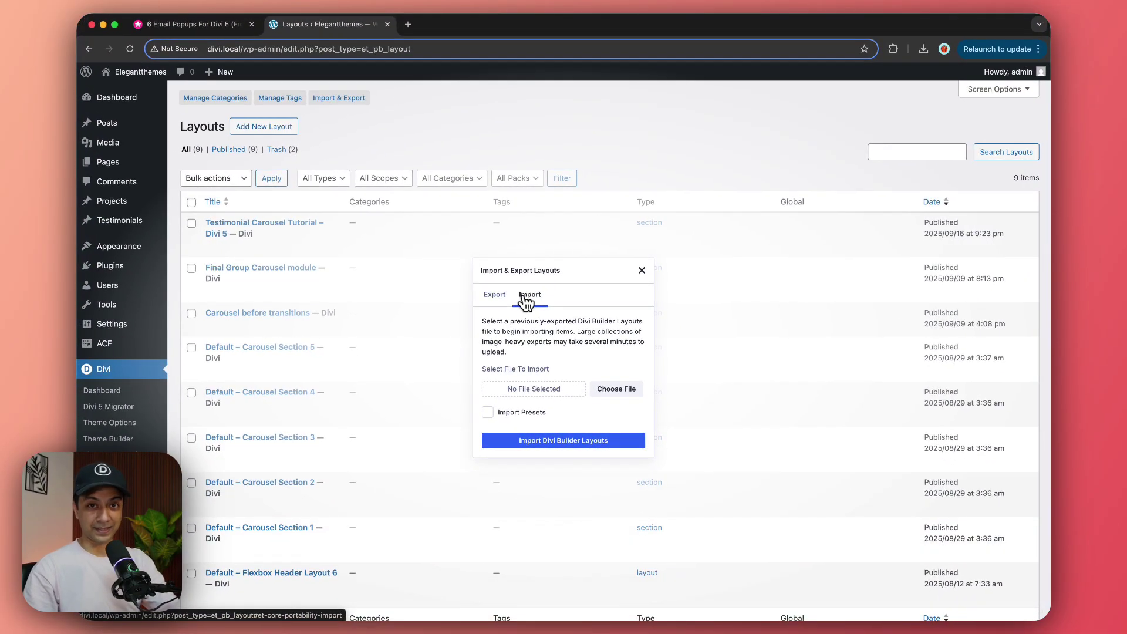
- Import the Email Popup Section 1 .json file, with presets, into the Divi Library
{"action": "left_click", "coordinate": [558, 393]}
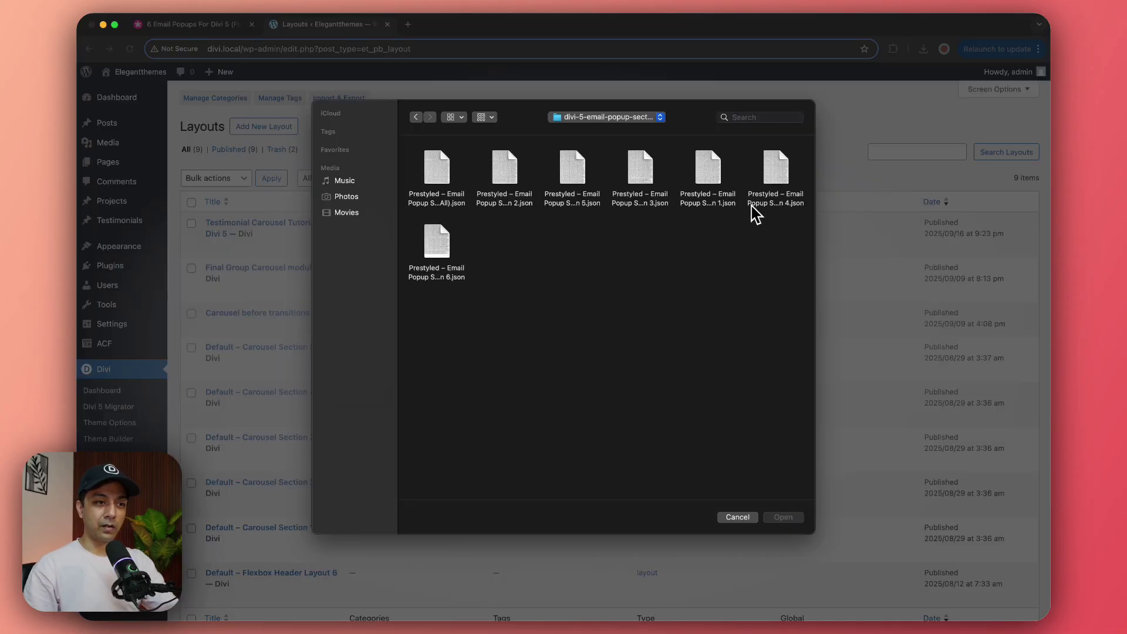
{"action": "left_click", "coordinate": [450, 204]}
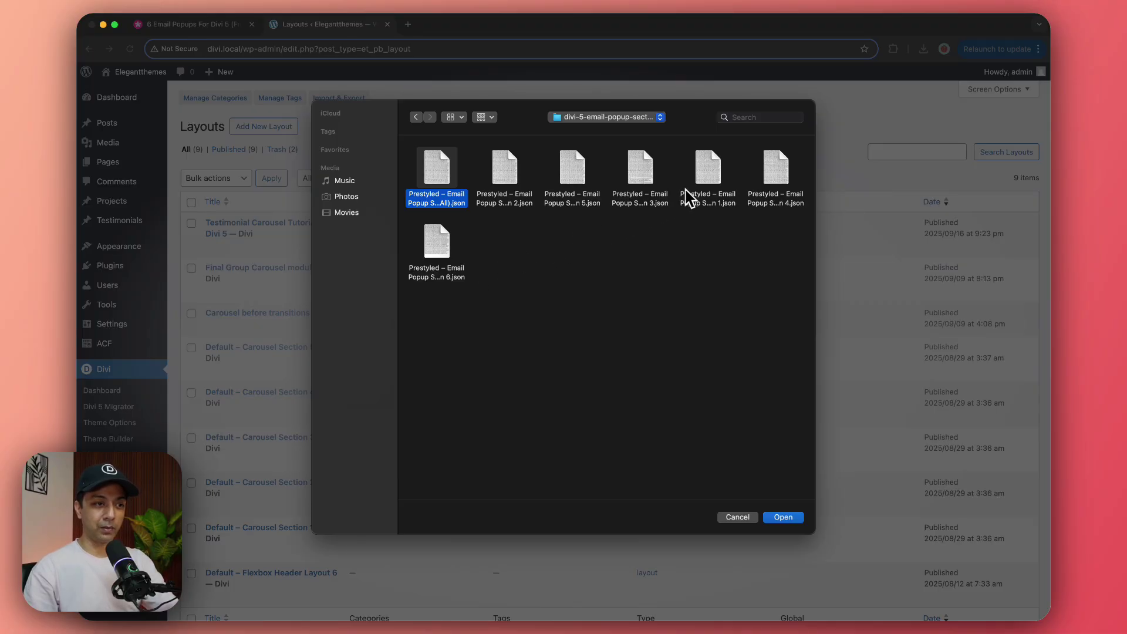
{"action": "left_click", "coordinate": [708, 187]}
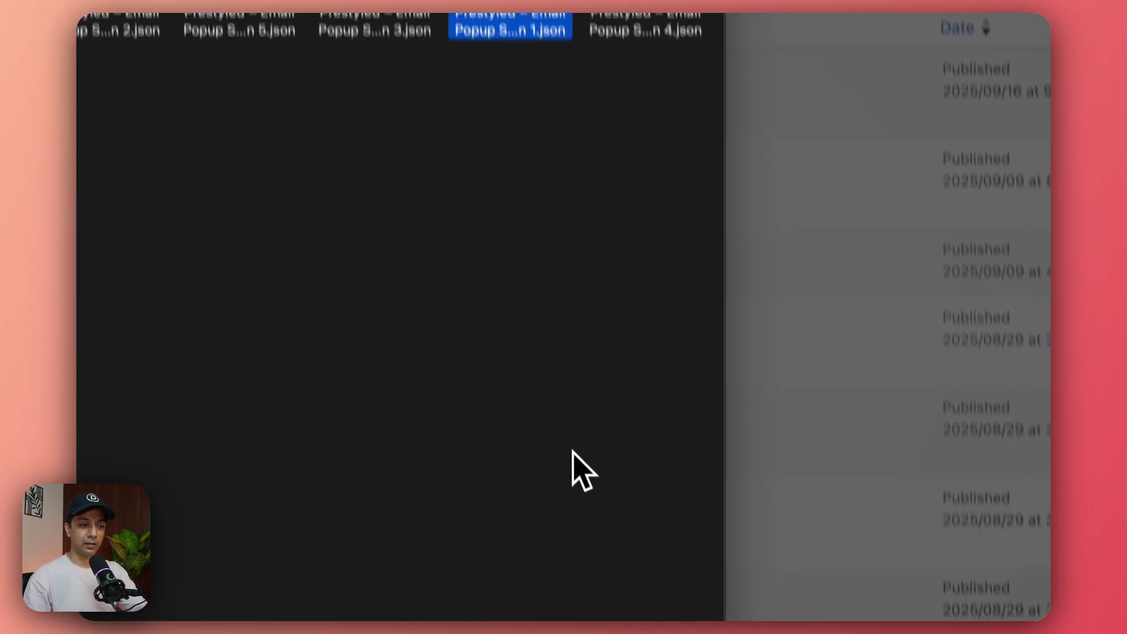
{"action": "left_click", "coordinate": [713, 478]}
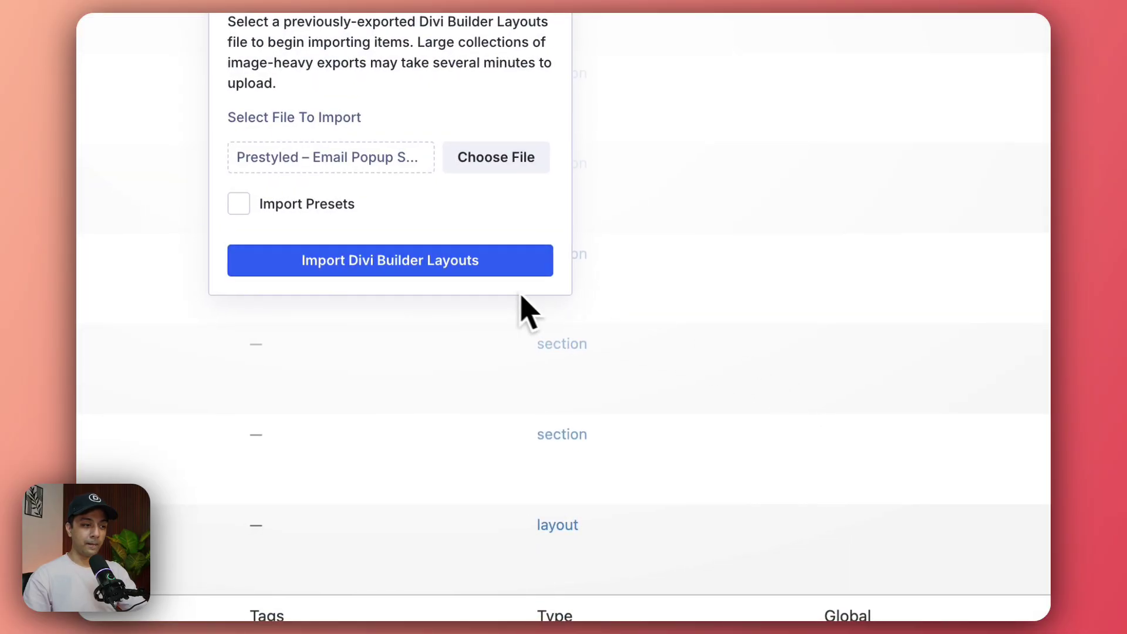
{"action": "left_click", "coordinate": [341, 265]}
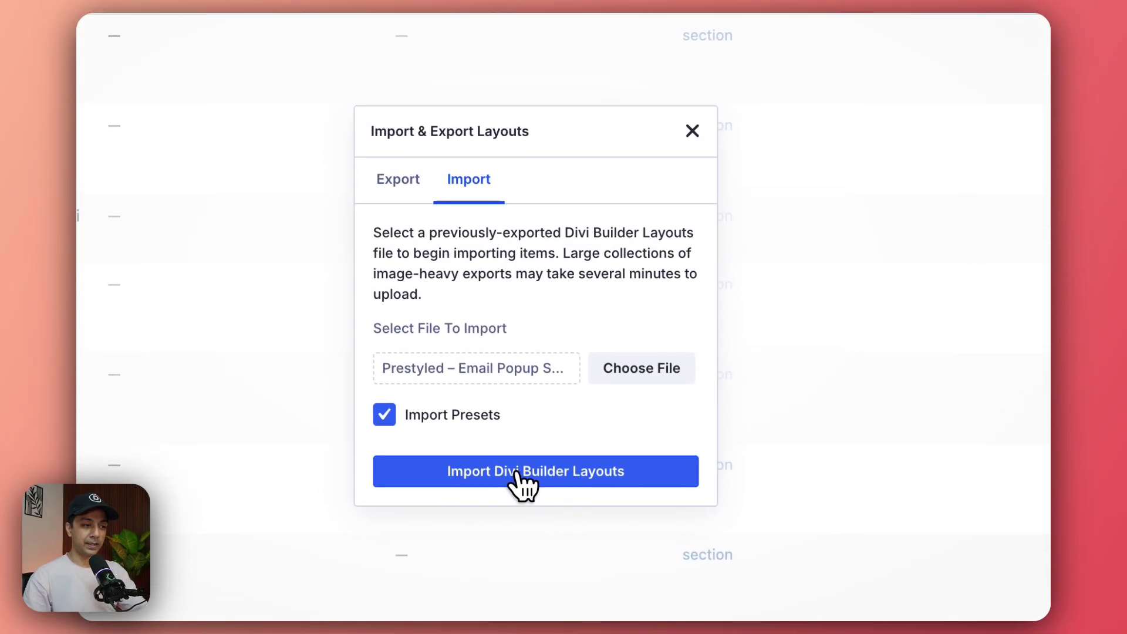
{"action": "left_click", "coordinate": [416, 322]}
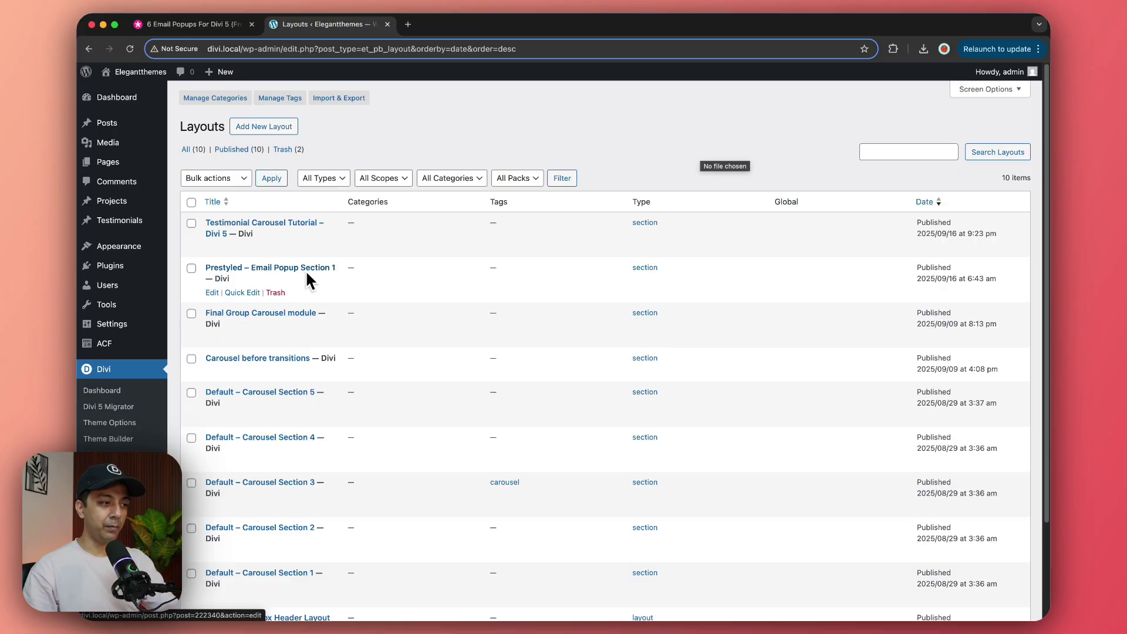
- Add a new page in a separate tab titled 'Email Popup' and save it as a draft
{"action": "mouse_move", "coordinate": [112, 167]}
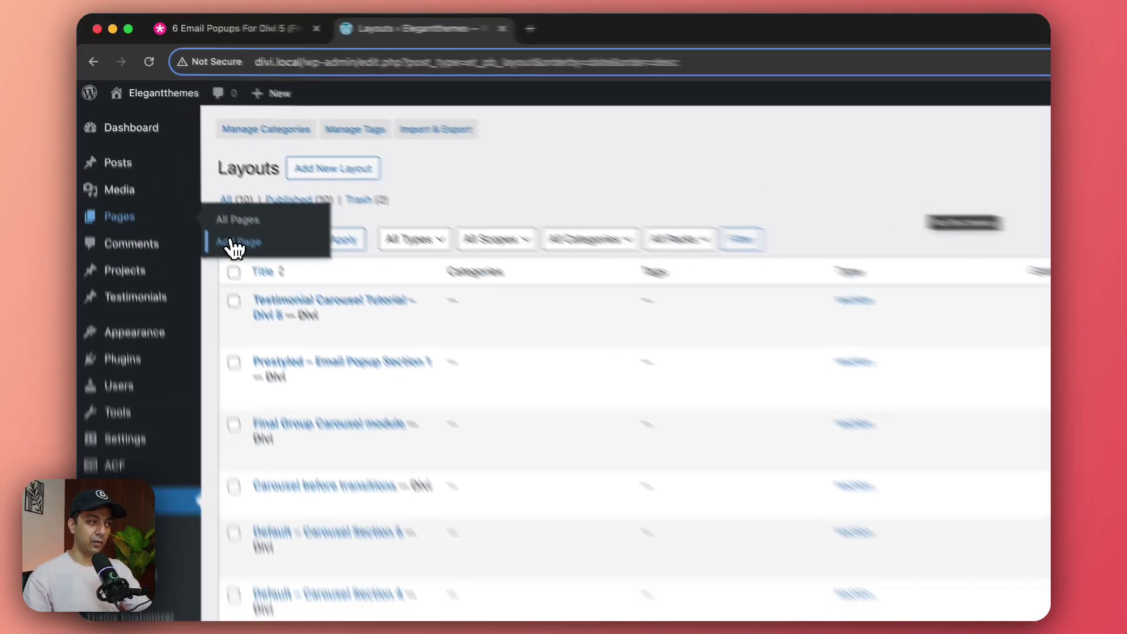
{"action": "left_click", "coordinate": [193, 181], "text": "super"}
{"action": "left_click", "coordinate": [424, 33]}
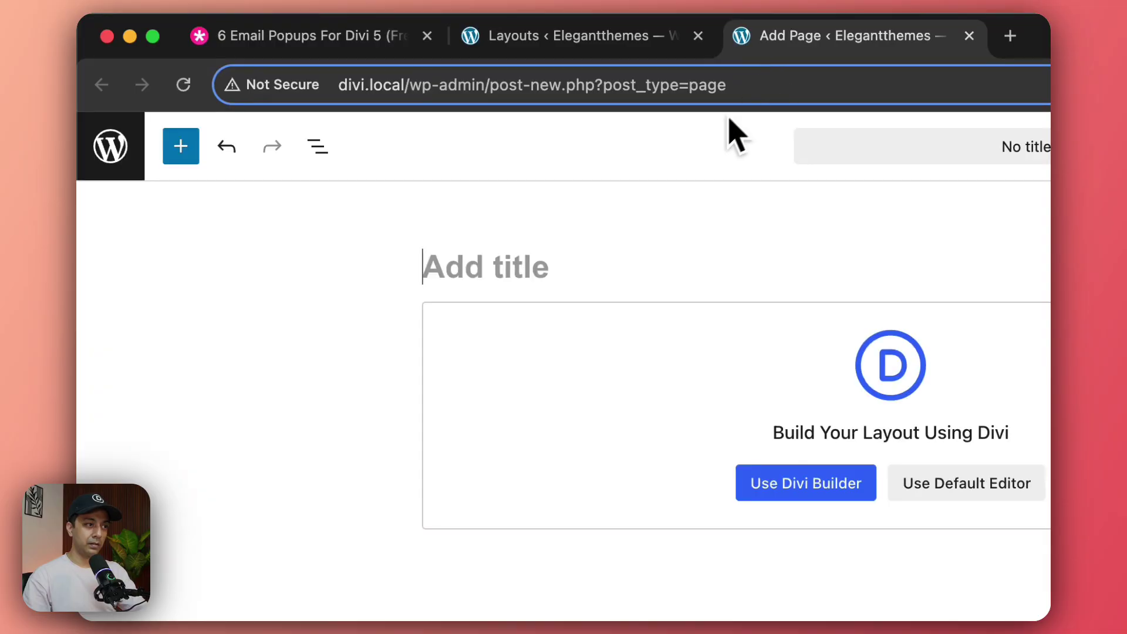
{"action": "left_click", "coordinate": [512, 278]}
{"action": "type", "text": "Email Popup"}
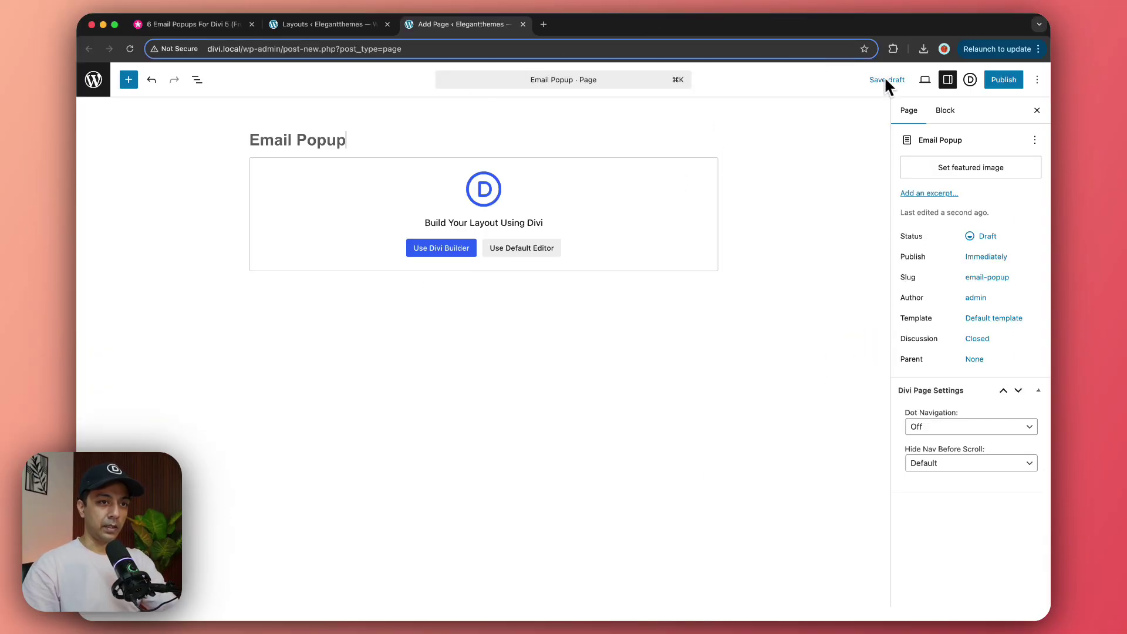
{"action": "left_click", "coordinate": [881, 86]}
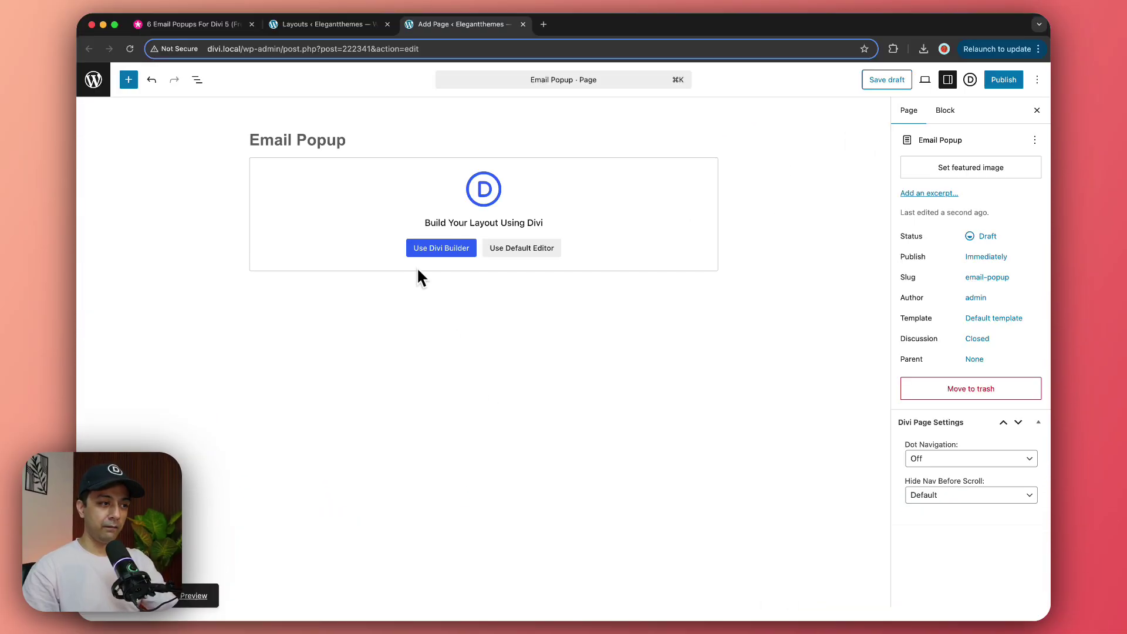
- Build the page in Divi from the Water Non Profit Landing premade layout, then scroll to the footer
{"action": "left_click", "coordinate": [422, 252]}
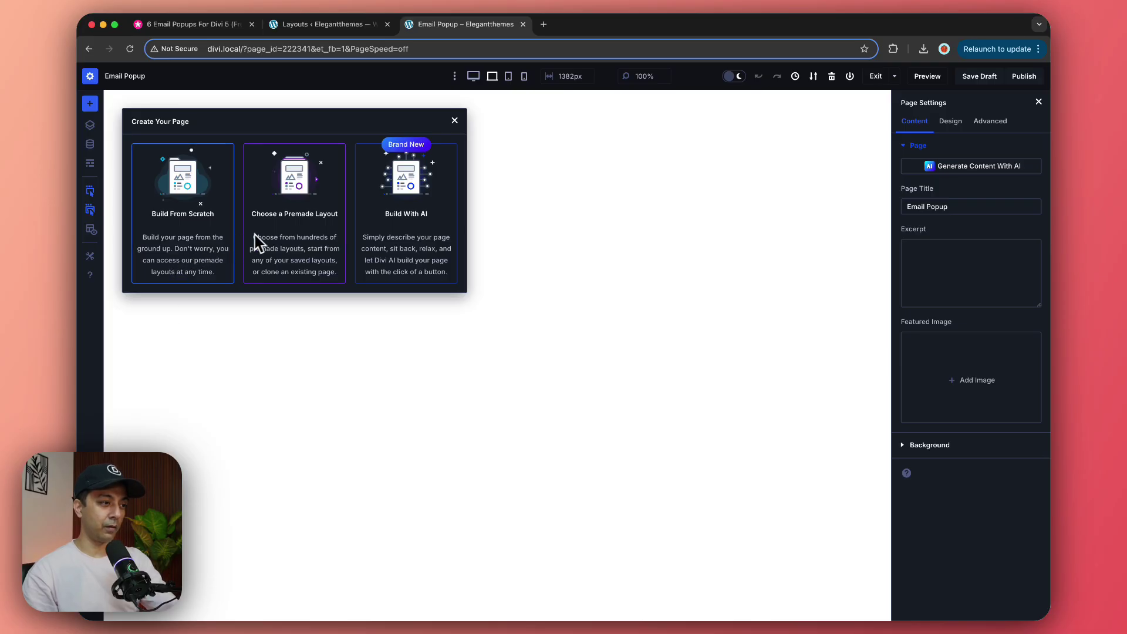
{"action": "left_click", "coordinate": [317, 226]}
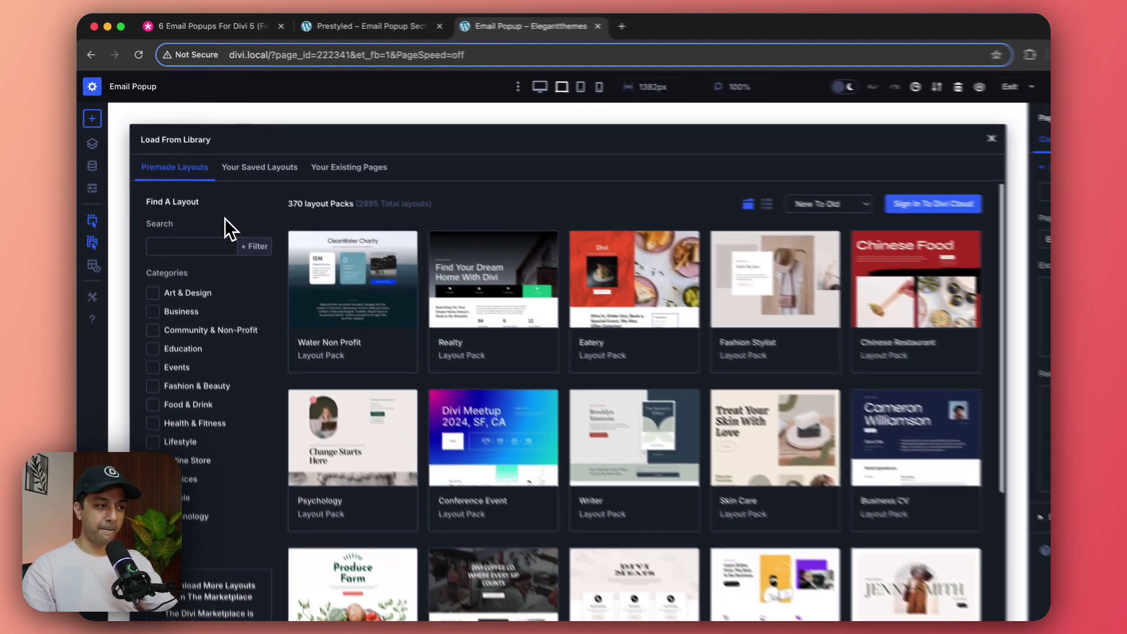
{"action": "scroll", "coordinate": [417, 242], "scroll_direction": "down", "scroll_amount": 1}
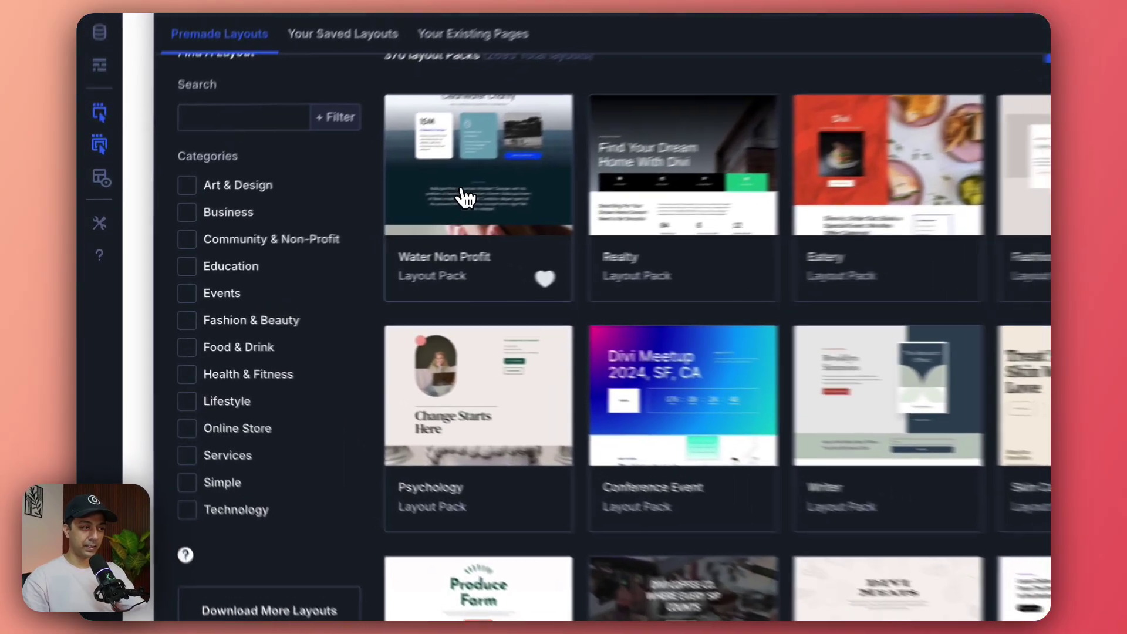
{"action": "left_click", "coordinate": [296, 226]}
{"action": "scroll", "coordinate": [612, 549], "scroll_direction": "down", "scroll_amount": 5}
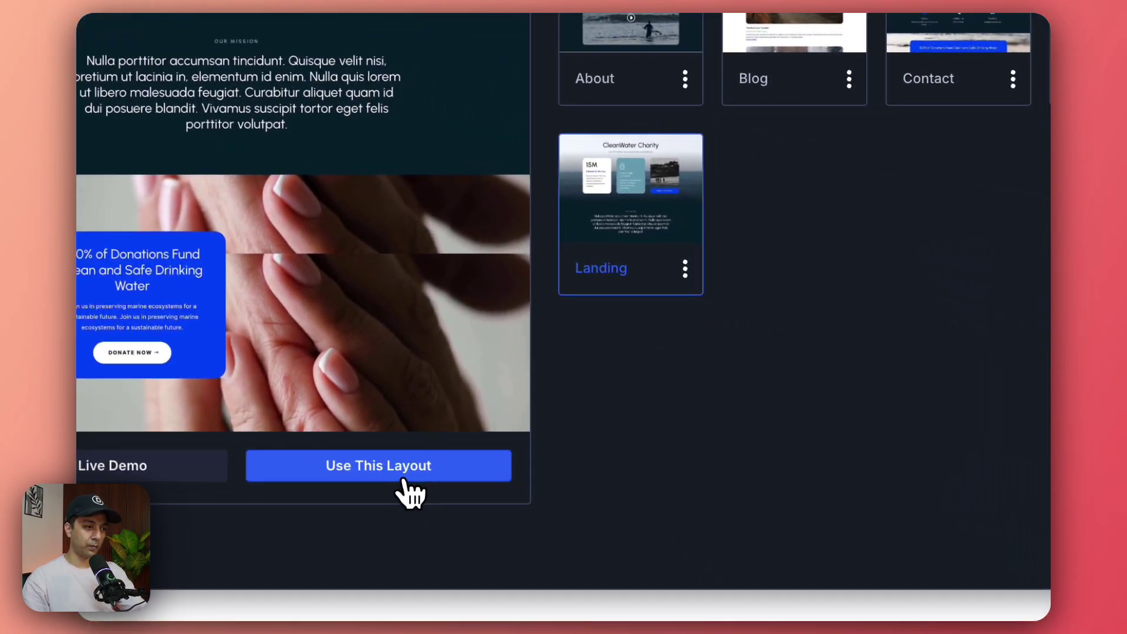
{"action": "left_click", "coordinate": [404, 482]}
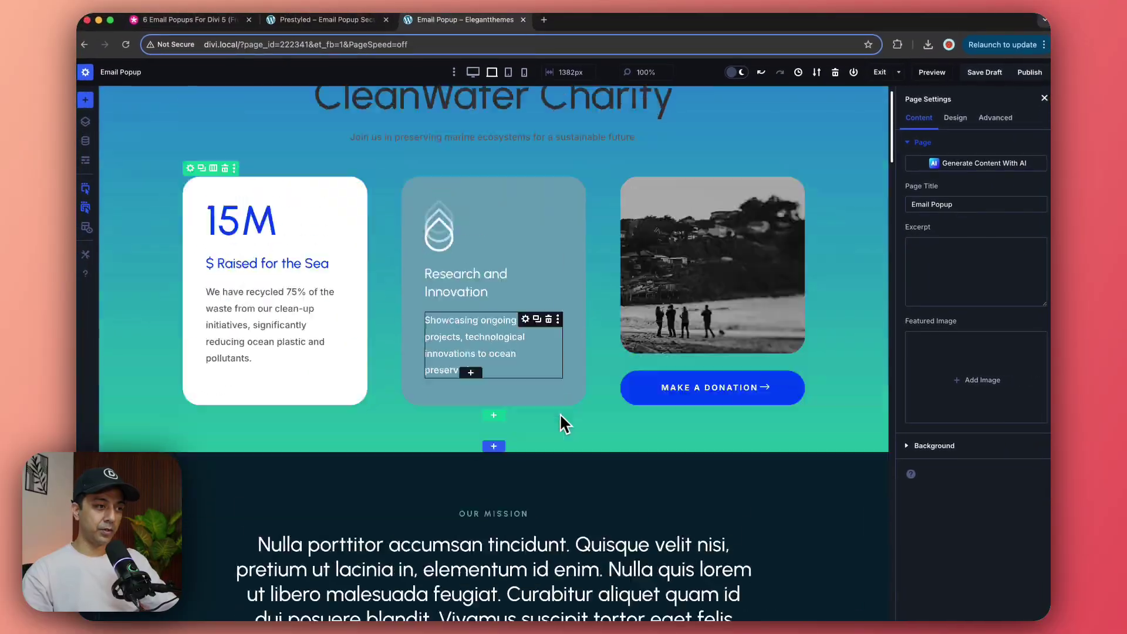
{"action": "scroll", "coordinate": [560, 417], "scroll_direction": "down", "scroll_amount": 15}
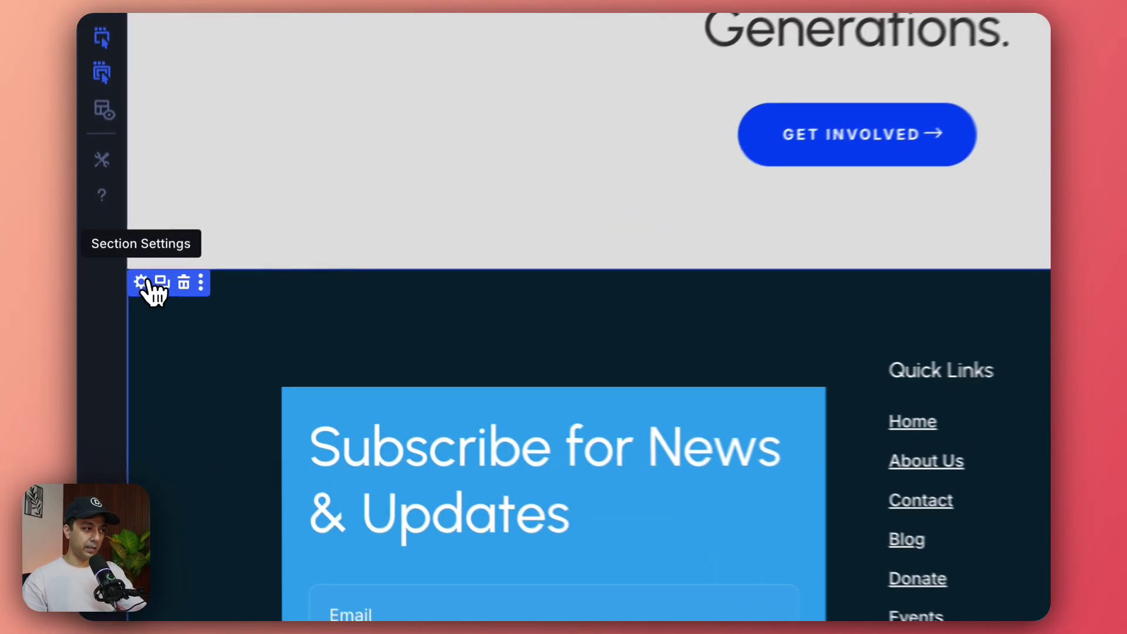
- Duplicate the footer section and paste the copied Join Our Newsletter popup into the page
{"action": "left_click", "coordinate": [201, 282]}
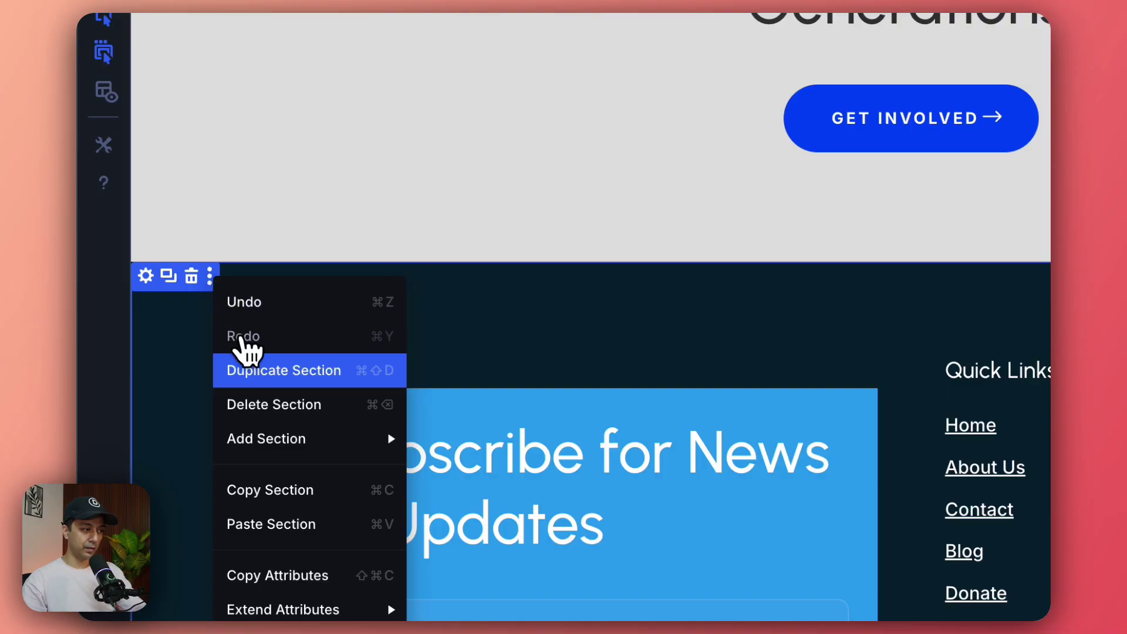
{"action": "left_click", "coordinate": [276, 368]}
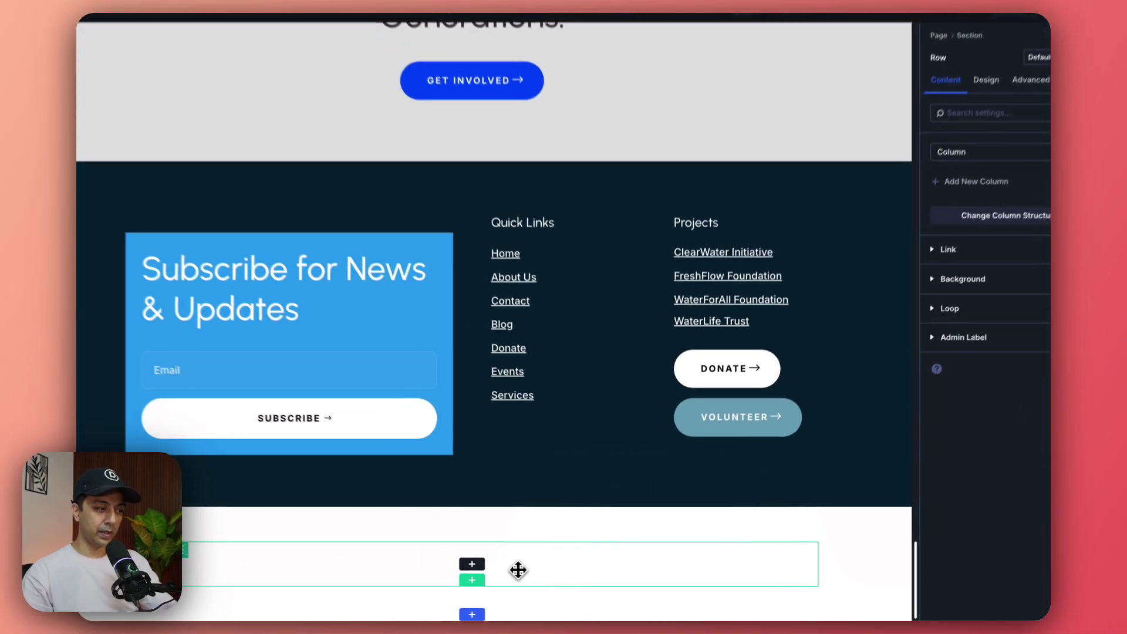
{"action": "key", "text": "super+v"}
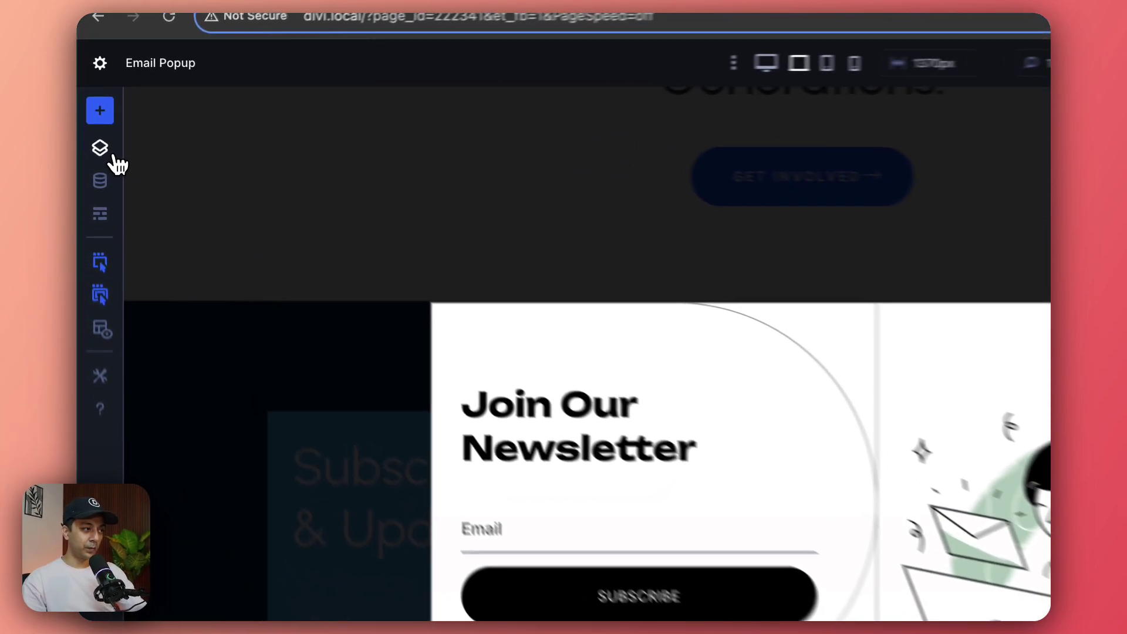
- Open Layers and hide the popup section on Phone, Tablet and Desktop
{"action": "left_click", "coordinate": [90, 125]}
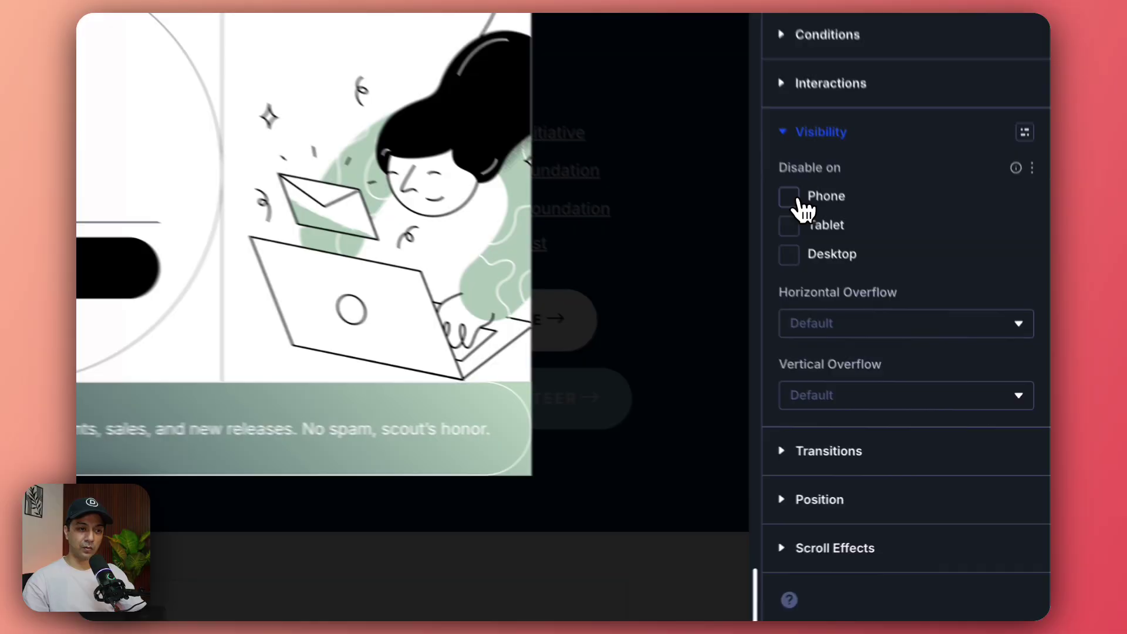
{"action": "left_click", "coordinate": [909, 344]}
{"action": "left_click", "coordinate": [908, 360]}
{"action": "left_click", "coordinate": [907, 376]}
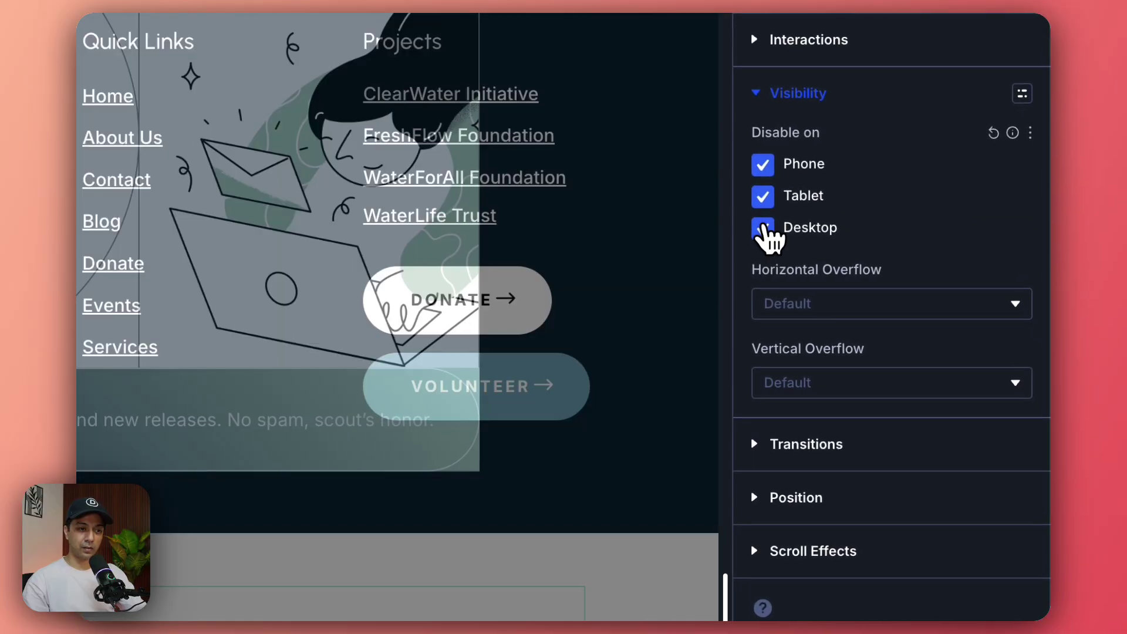
- Change the popup section's position from Fixed to Relative
{"action": "left_click", "coordinate": [787, 452]}
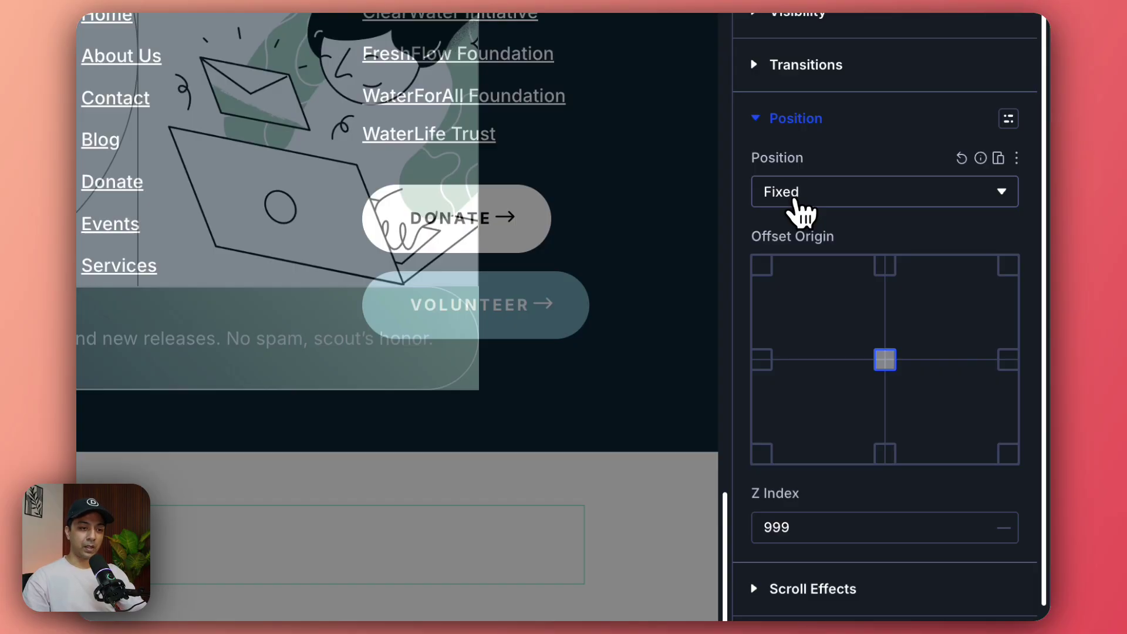
{"action": "left_click", "coordinate": [800, 211]}
{"action": "left_click", "coordinate": [799, 241]}
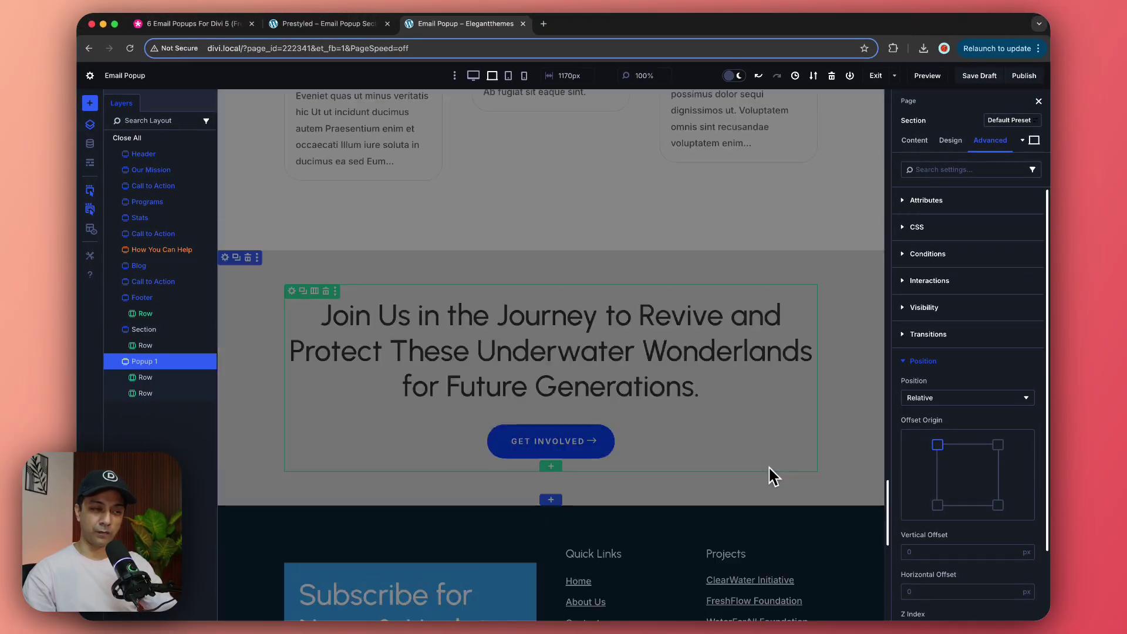
{"action": "scroll", "coordinate": [769, 466], "scroll_direction": "up", "scroll_amount": 20}
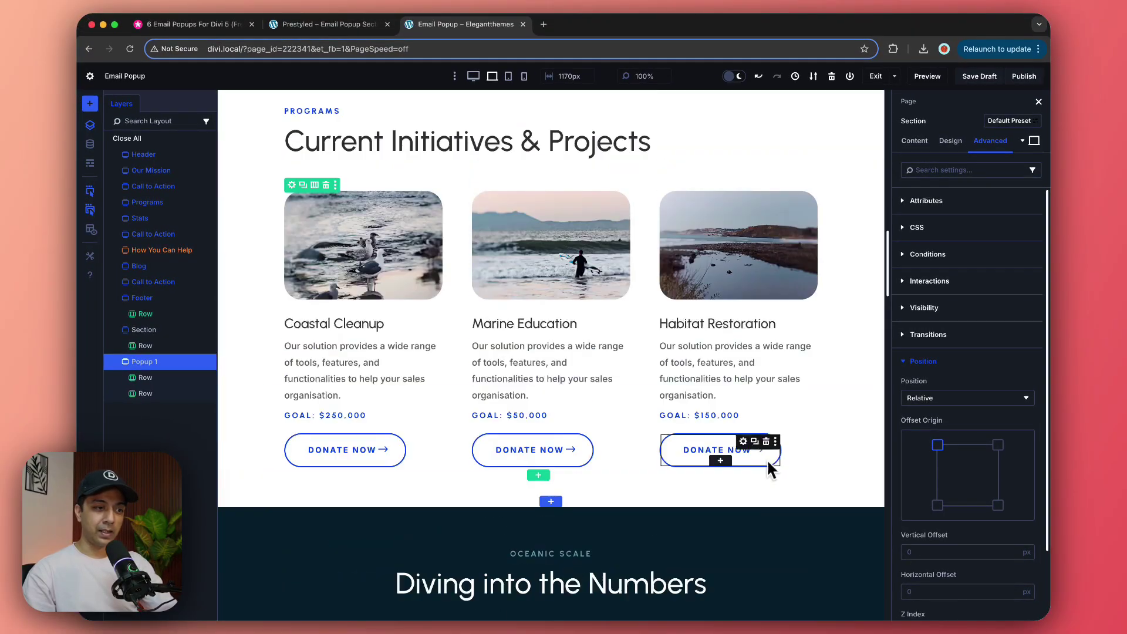
{"action": "scroll", "coordinate": [731, 386], "scroll_direction": "up", "scroll_amount": 5}
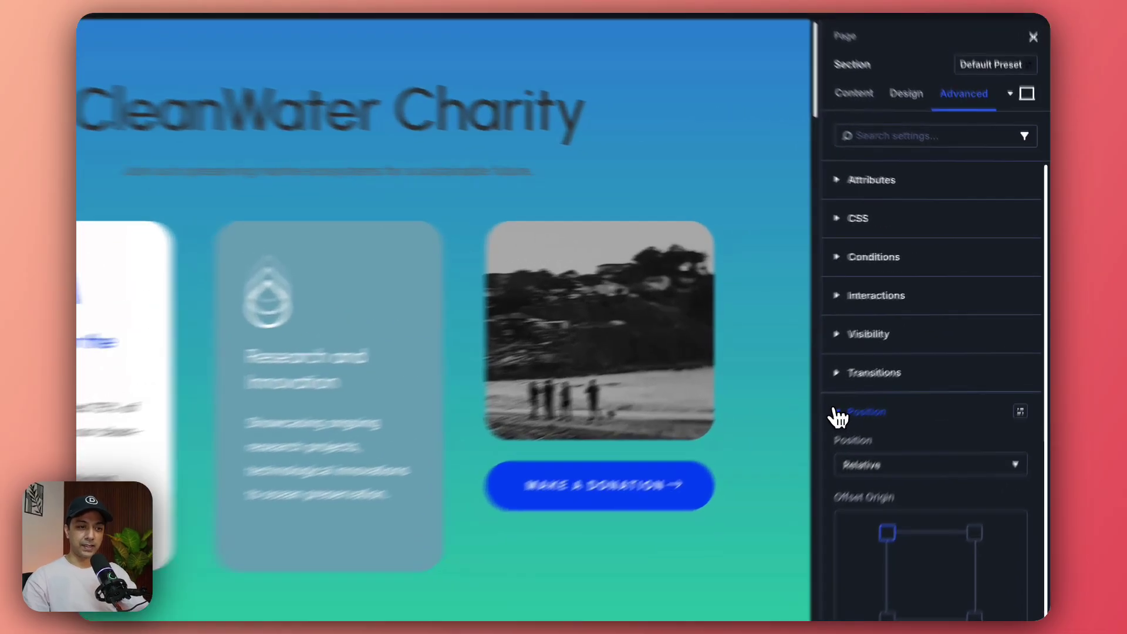
- Collapse the Position settings and jump to Popup 1 from the Layers panel
{"action": "left_click", "coordinate": [951, 360]}
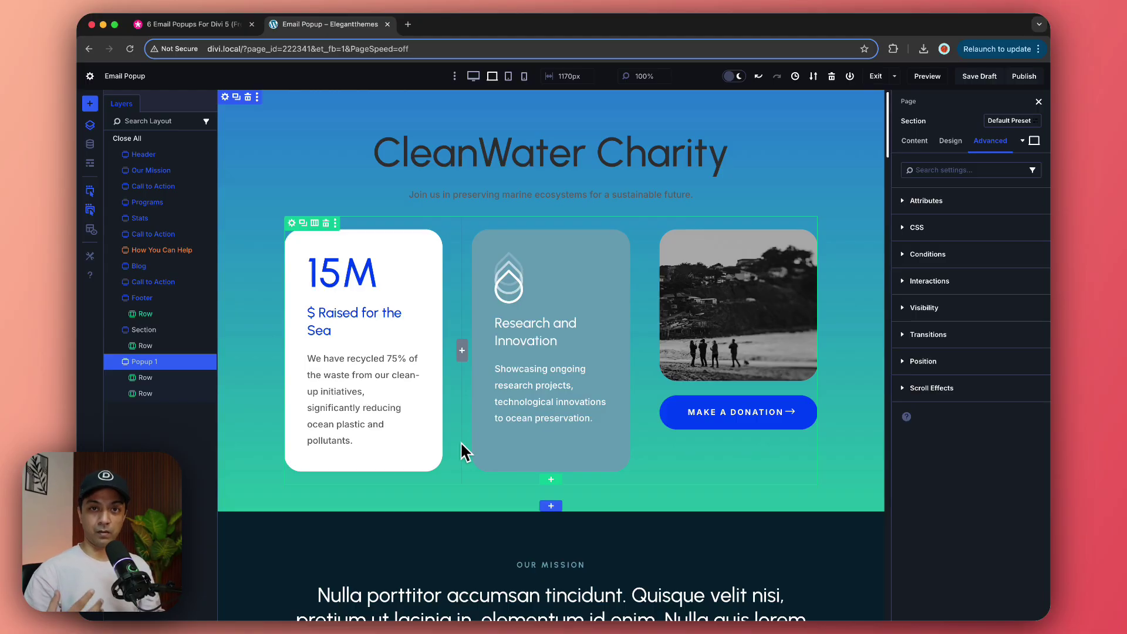
{"action": "double_click", "coordinate": [147, 361]}
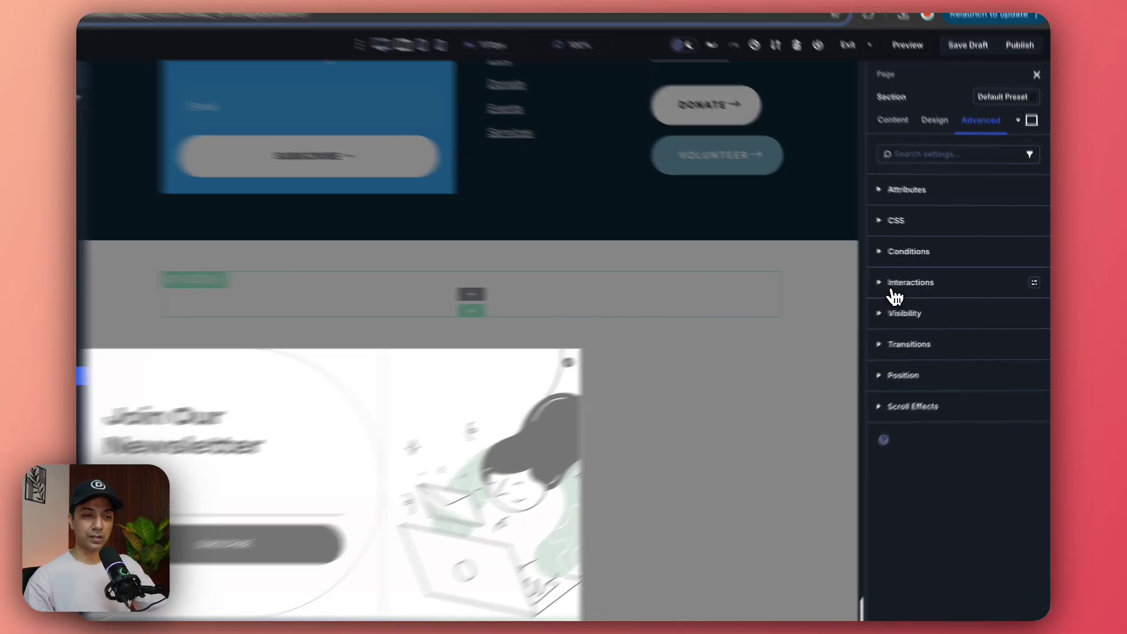
- Add a Load-triggered interaction labelled 'onloadpopup' with the Show Element effect action
{"action": "left_click", "coordinate": [915, 287]}
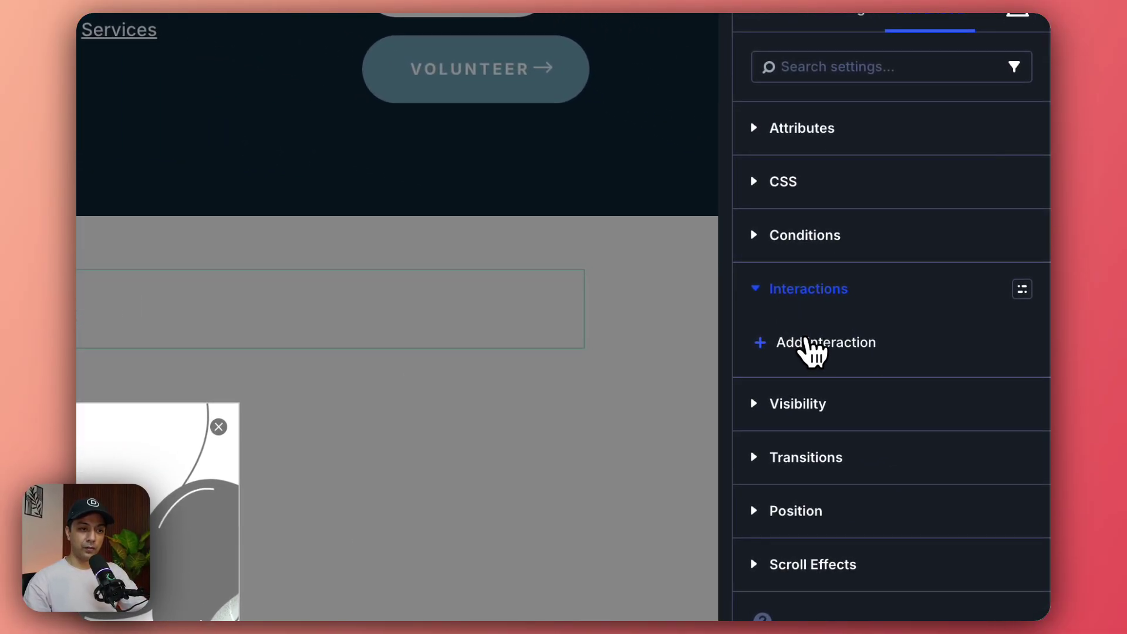
{"action": "left_click", "coordinate": [806, 342]}
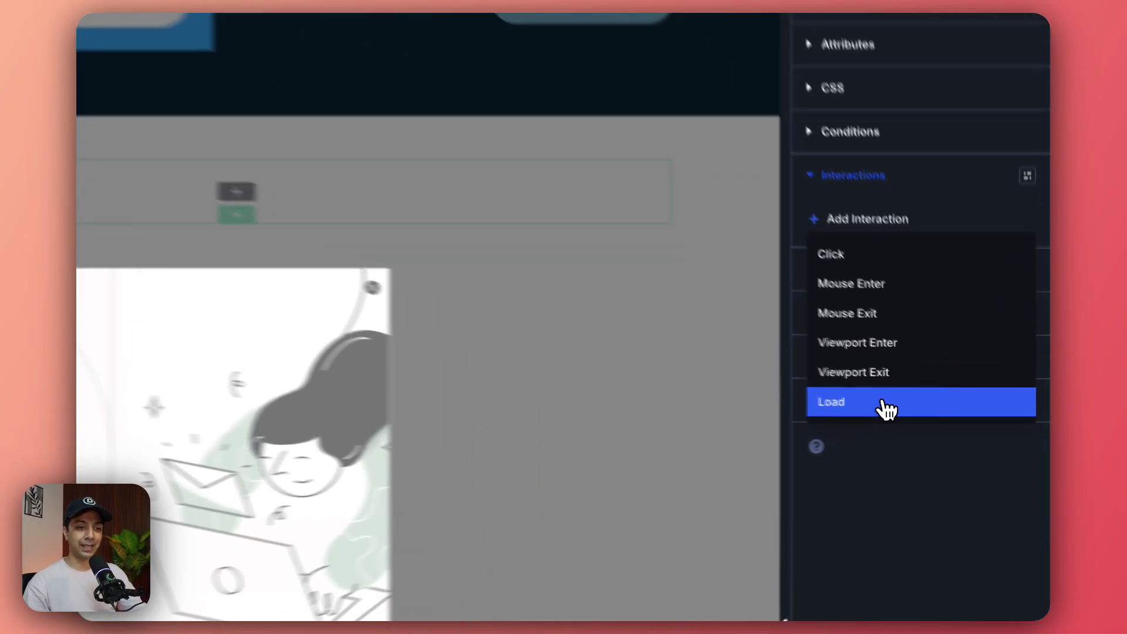
{"action": "left_click", "coordinate": [950, 421]}
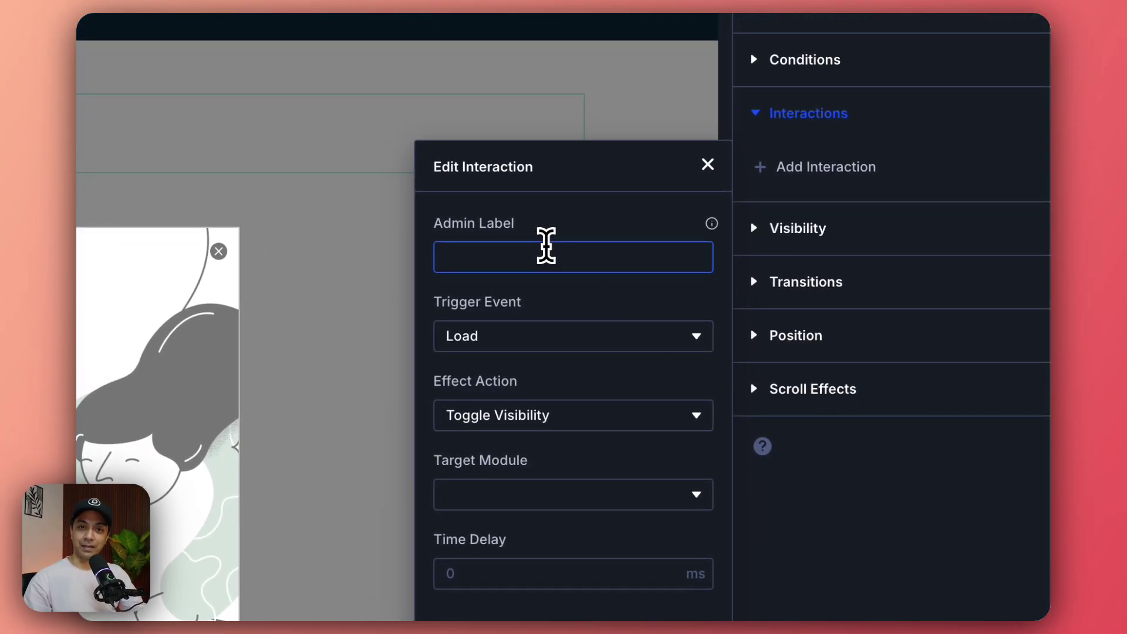
{"action": "type", "text": "onloadpopup"}
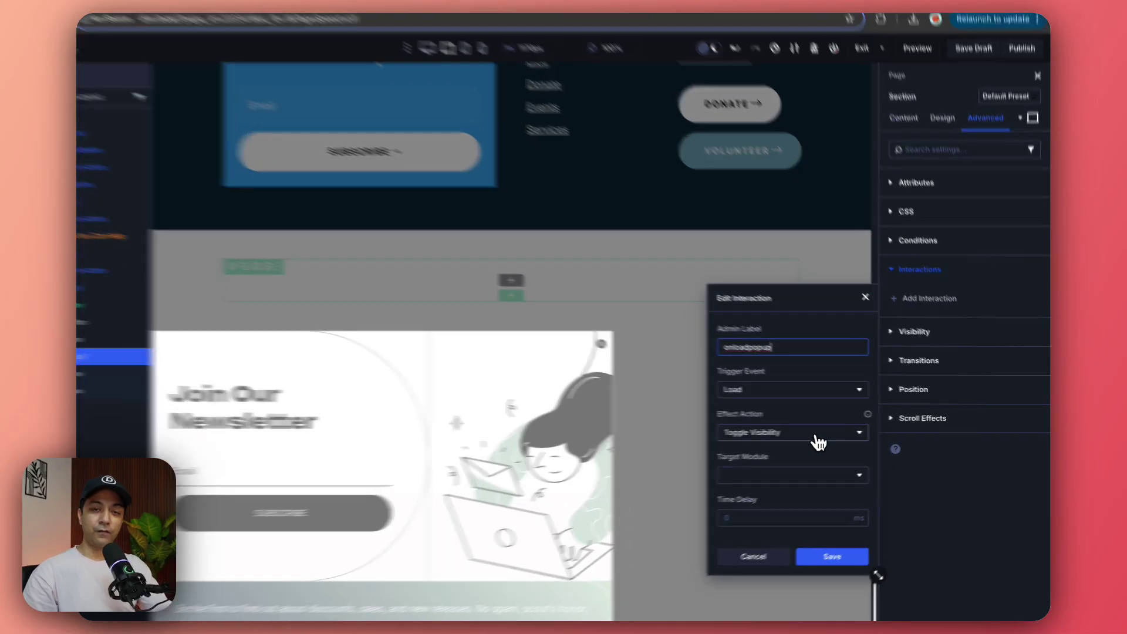
{"action": "left_click", "coordinate": [831, 435]}
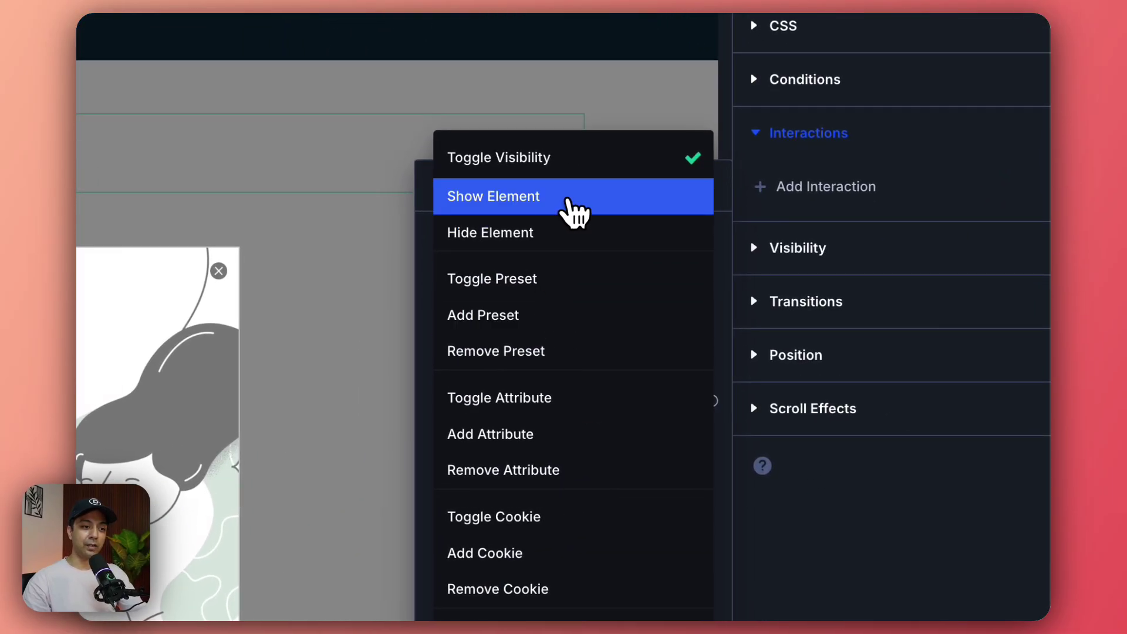
{"action": "left_click", "coordinate": [575, 209]}
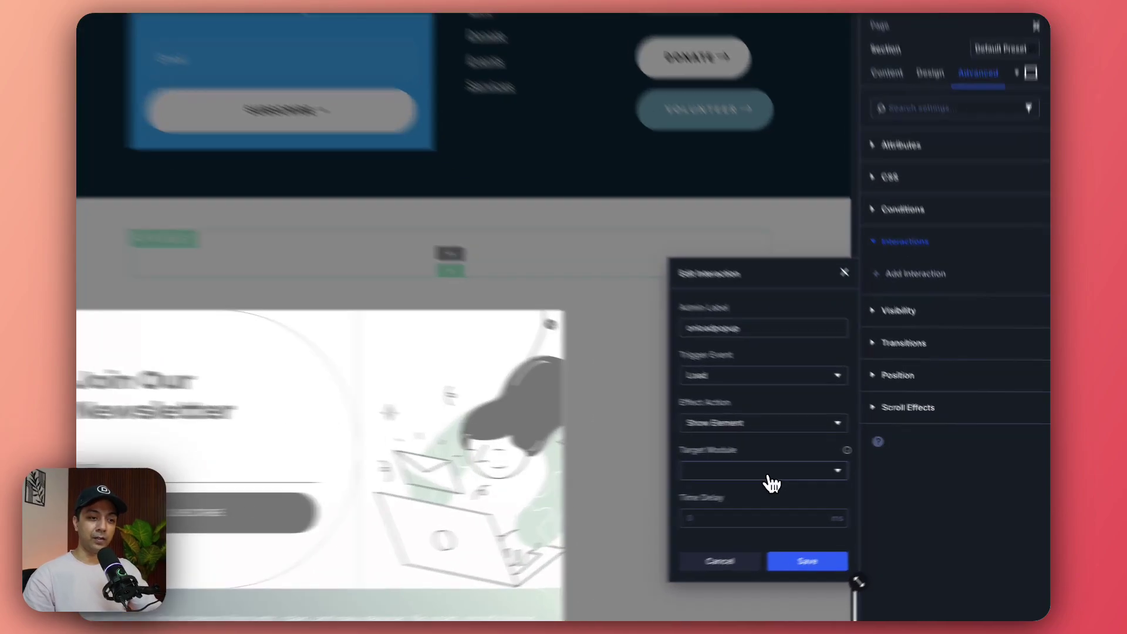
- Target the interaction at the Section (Popup 1) module
{"action": "left_click", "coordinate": [814, 473]}
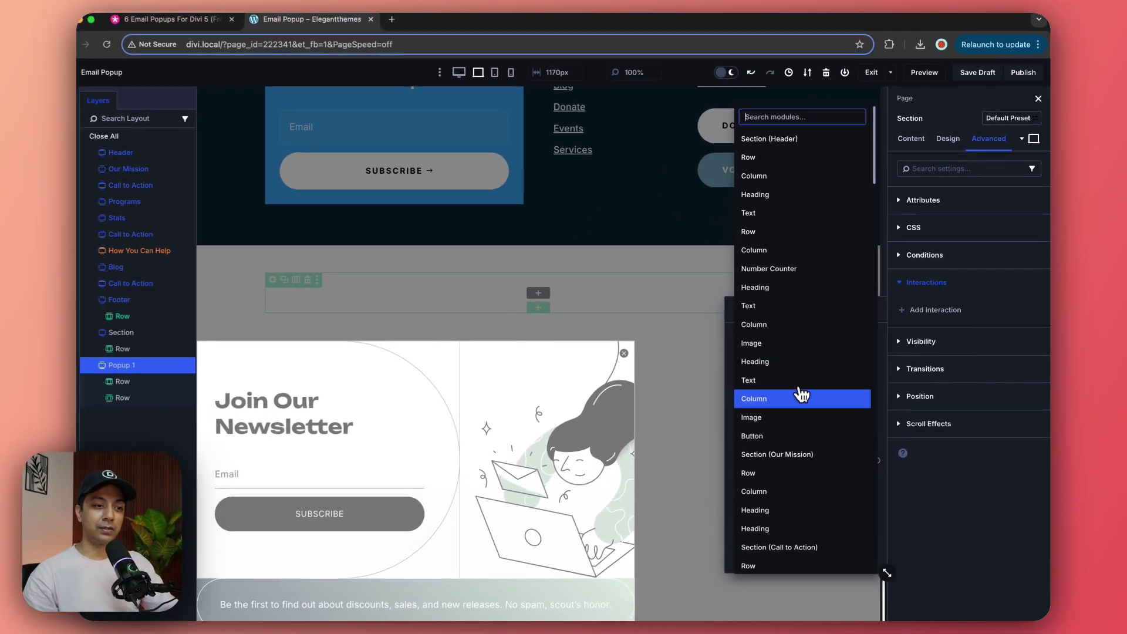
{"action": "scroll", "coordinate": [806, 406], "scroll_direction": "down", "scroll_amount": 3}
{"action": "scroll", "coordinate": [807, 410], "scroll_direction": "down", "scroll_amount": 8}
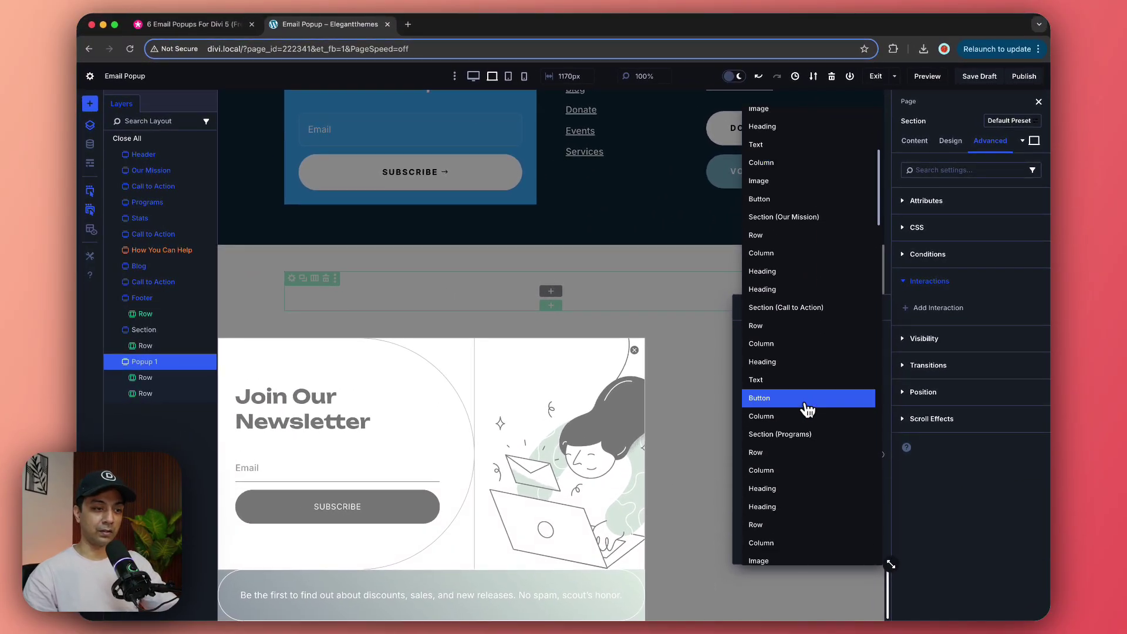
{"action": "scroll", "coordinate": [807, 410], "scroll_direction": "down", "scroll_amount": 6}
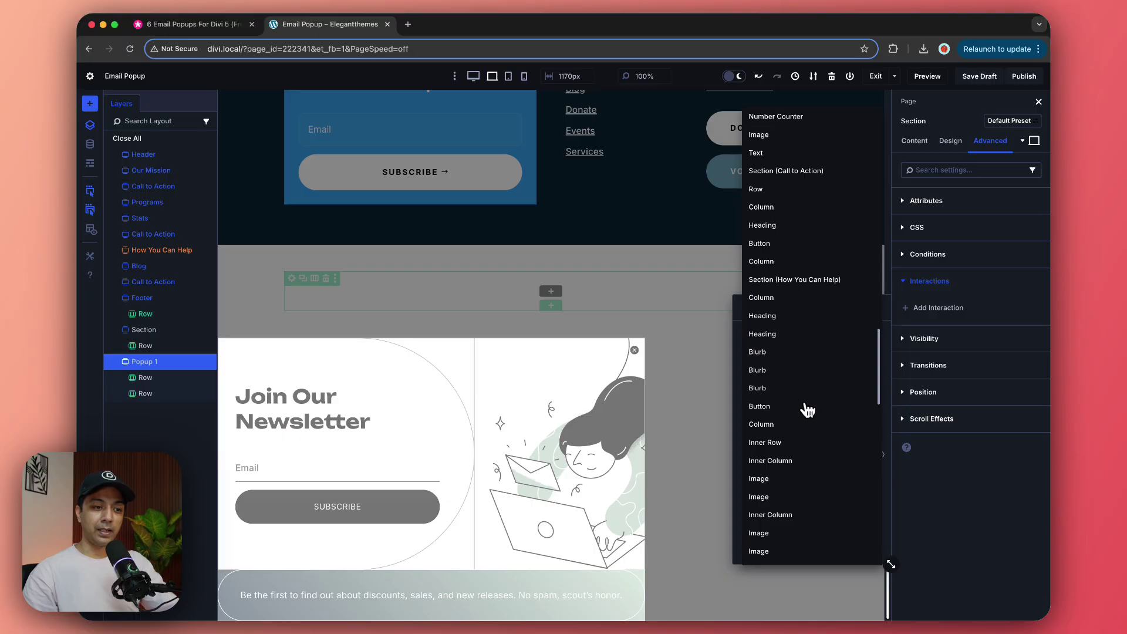
{"action": "type", "text": "pop"}
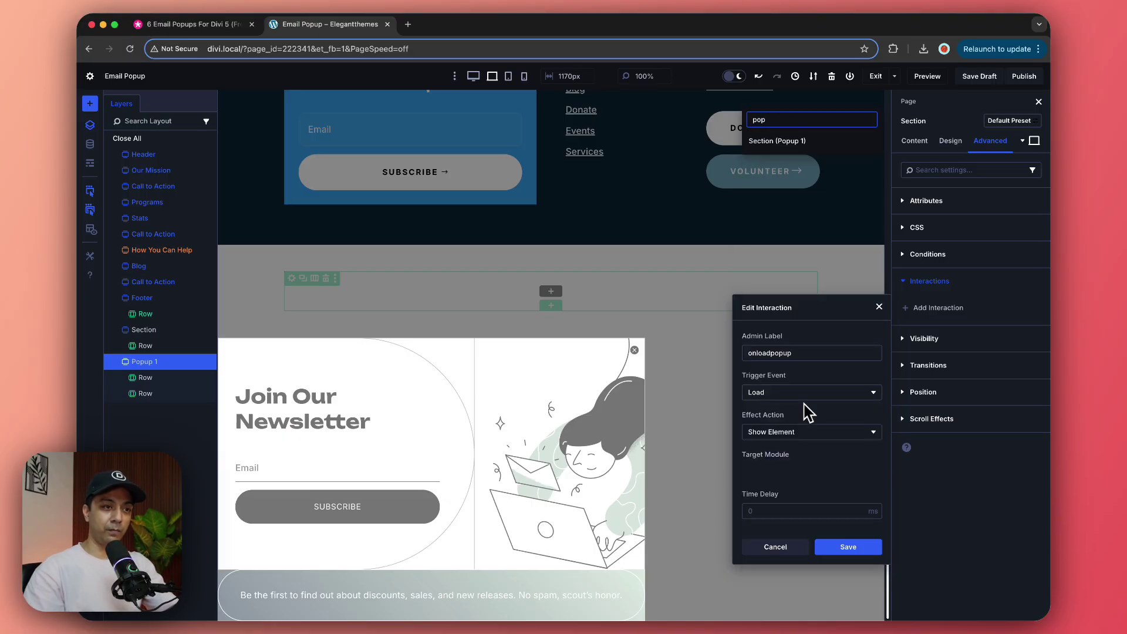
{"action": "key", "text": "BackSpace"}
{"action": "key", "text": "BackSpace"}
{"action": "key", "text": "BackSpace"}
{"action": "scroll", "coordinate": [800, 410], "scroll_direction": "down", "scroll_amount": 15}
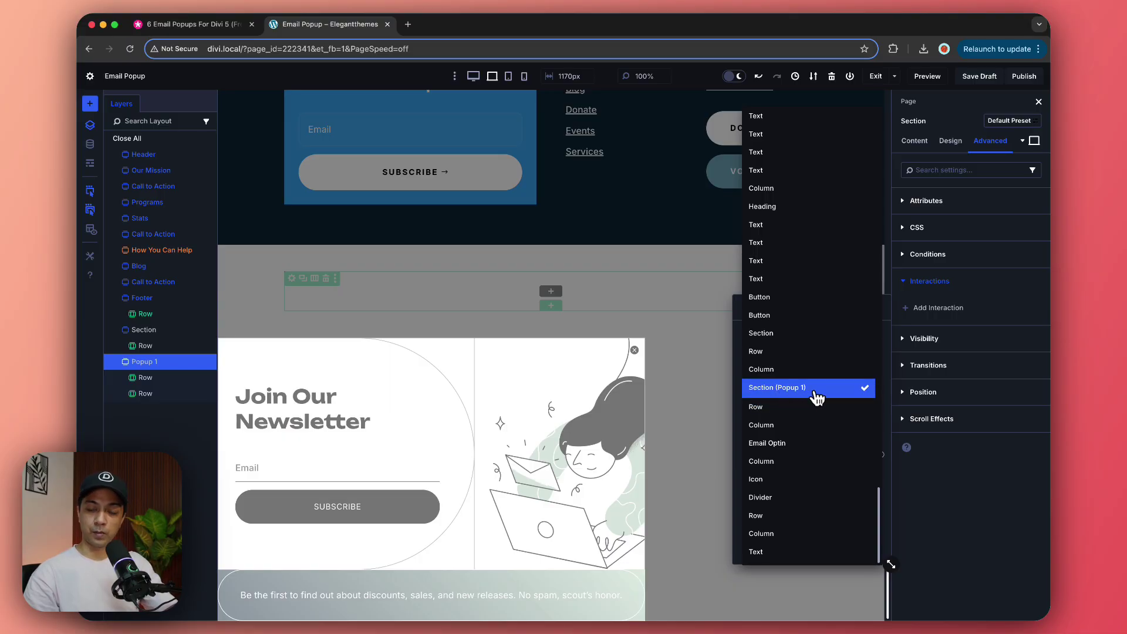
{"action": "left_click", "coordinate": [815, 389]}
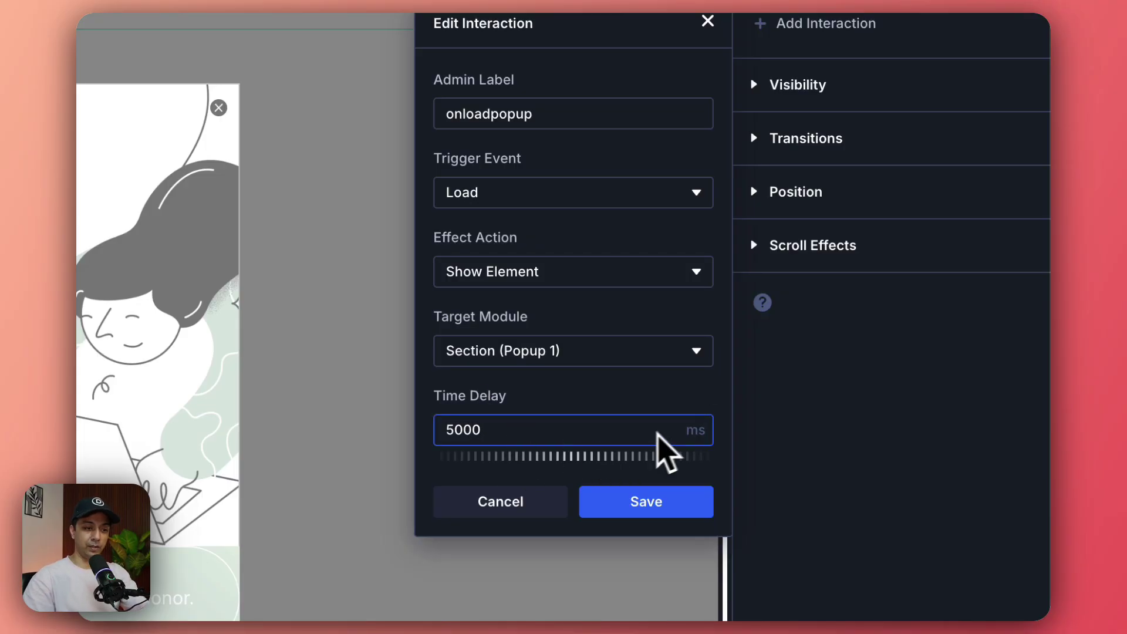
- Keep the 5000 ms time delay in milliseconds and save the interaction
{"action": "left_click", "coordinate": [707, 434]}
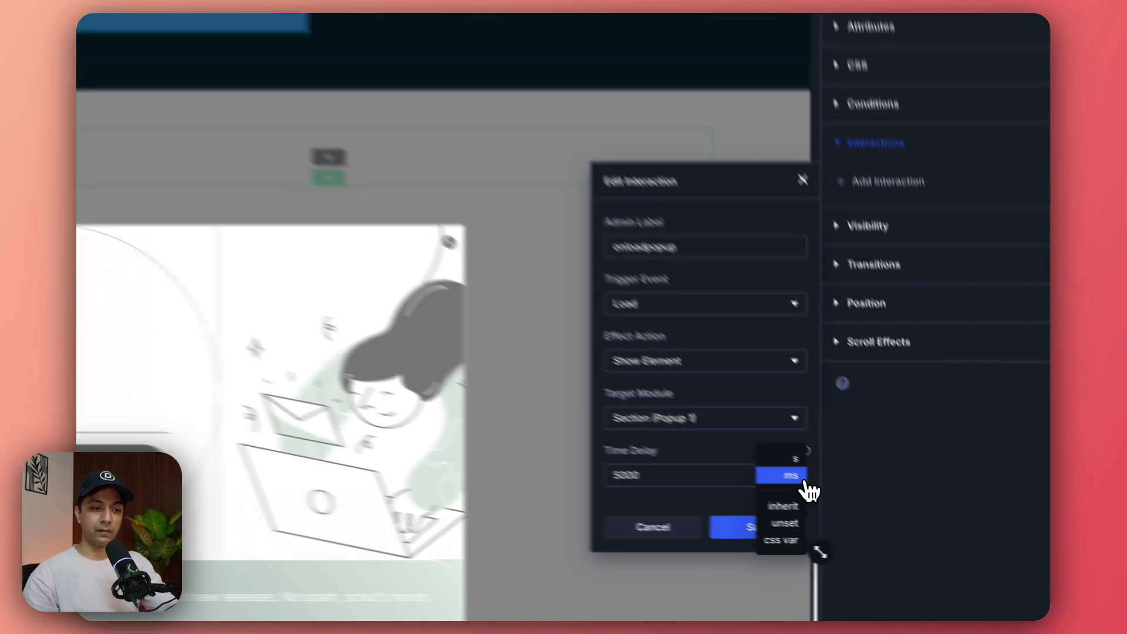
{"action": "left_click", "coordinate": [698, 431]}
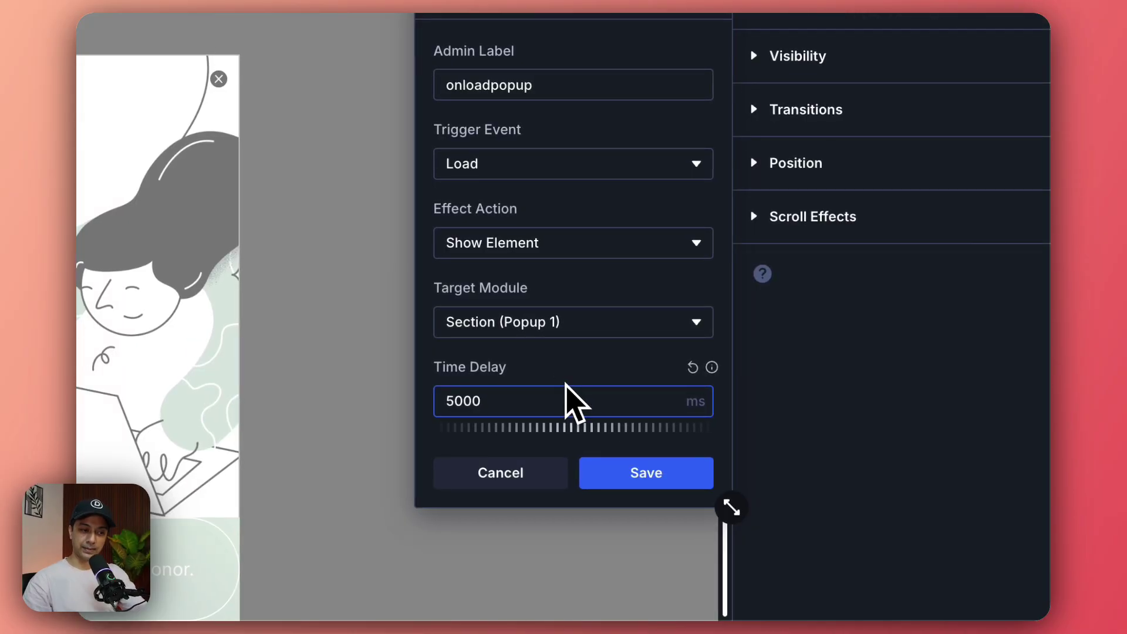
{"action": "left_click", "coordinate": [662, 478]}
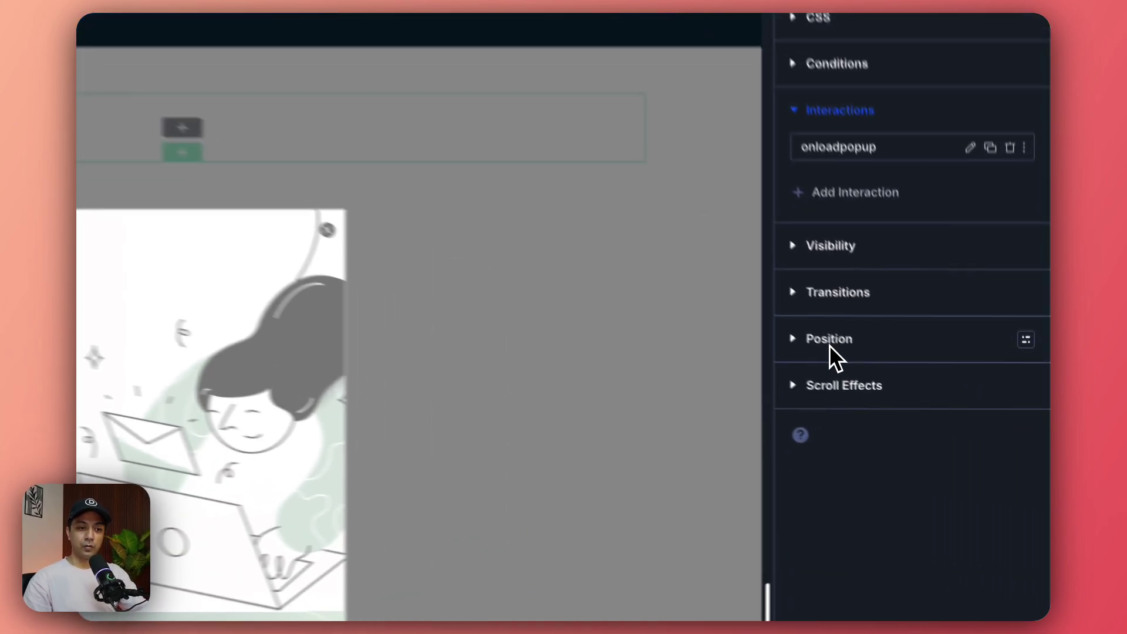
- Make the Popup 1 section Fixed-positioned with a centre offset origin and publish the page
{"action": "left_click", "coordinate": [923, 412]}
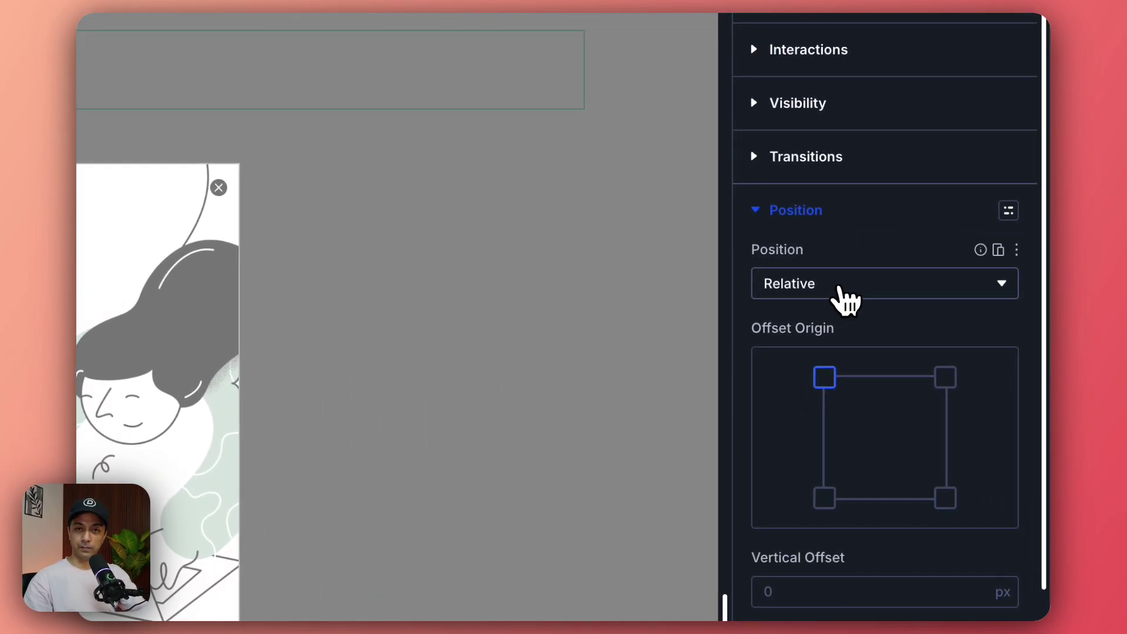
{"action": "left_click", "coordinate": [845, 296]}
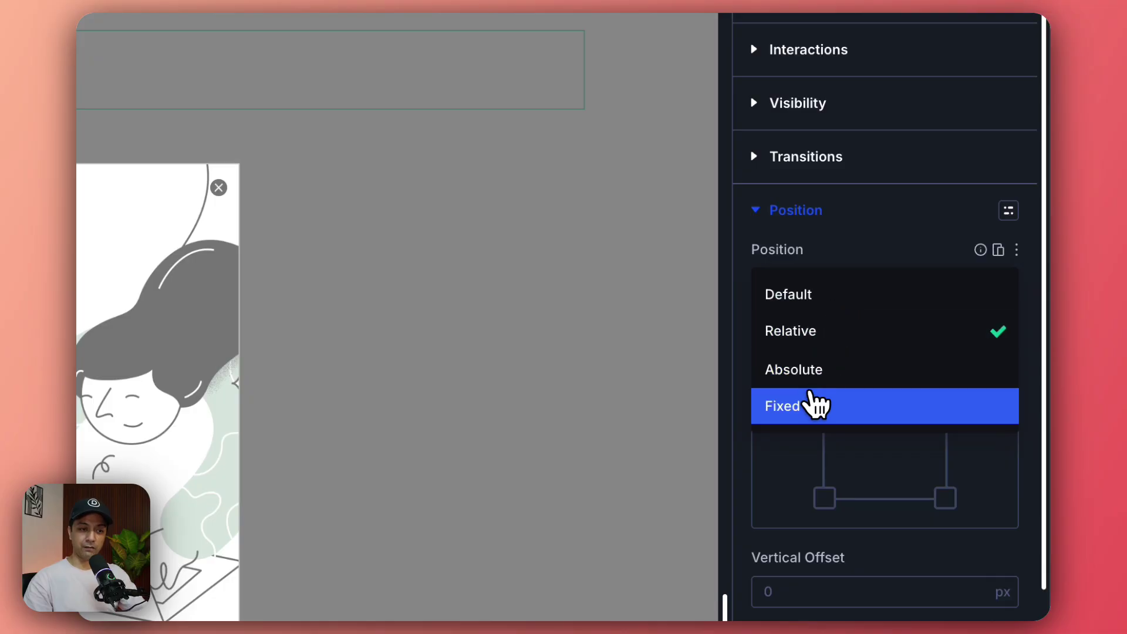
{"action": "left_click", "coordinate": [755, 405]}
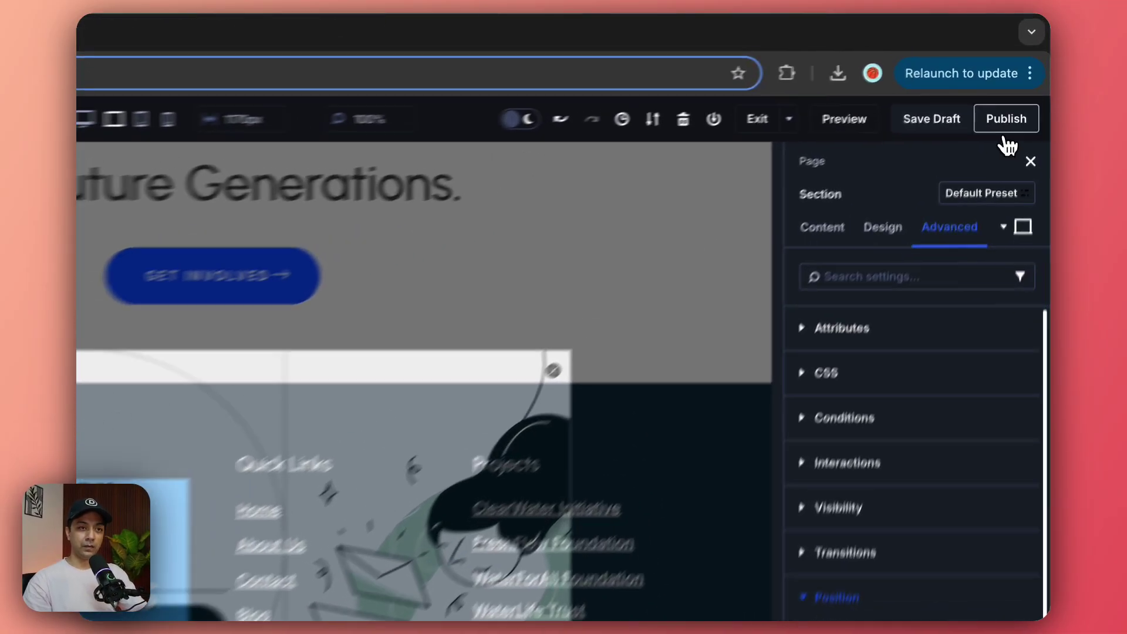
{"action": "left_click", "coordinate": [1024, 76]}
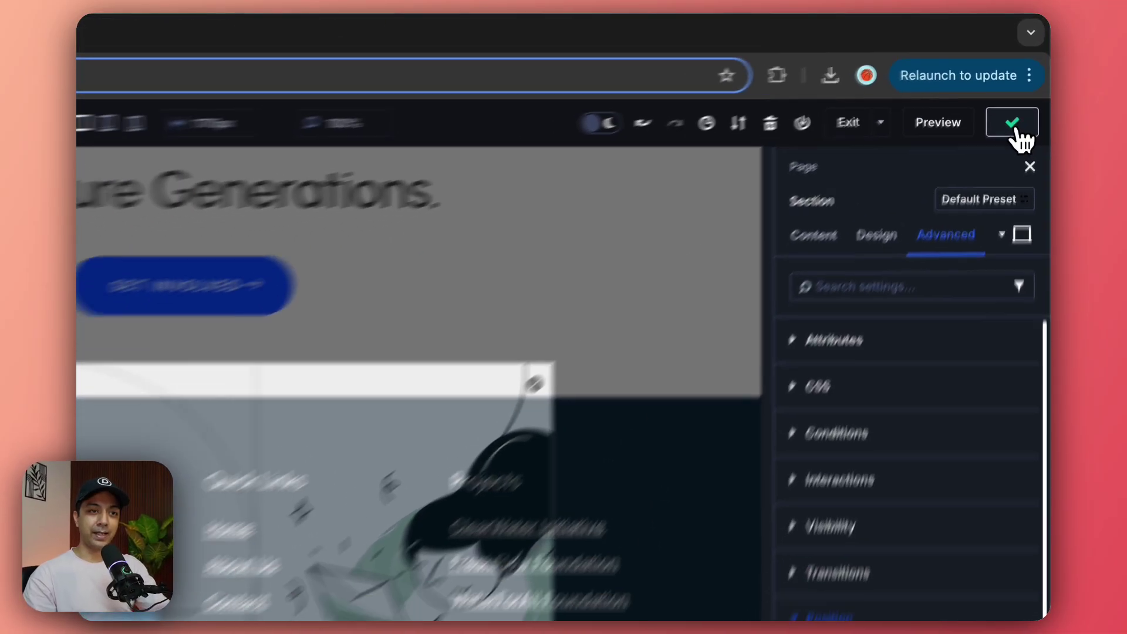
- Preview the page and scroll until the Join Our Newsletter popup shows, then return to the builder
{"action": "left_click", "coordinate": [938, 122]}
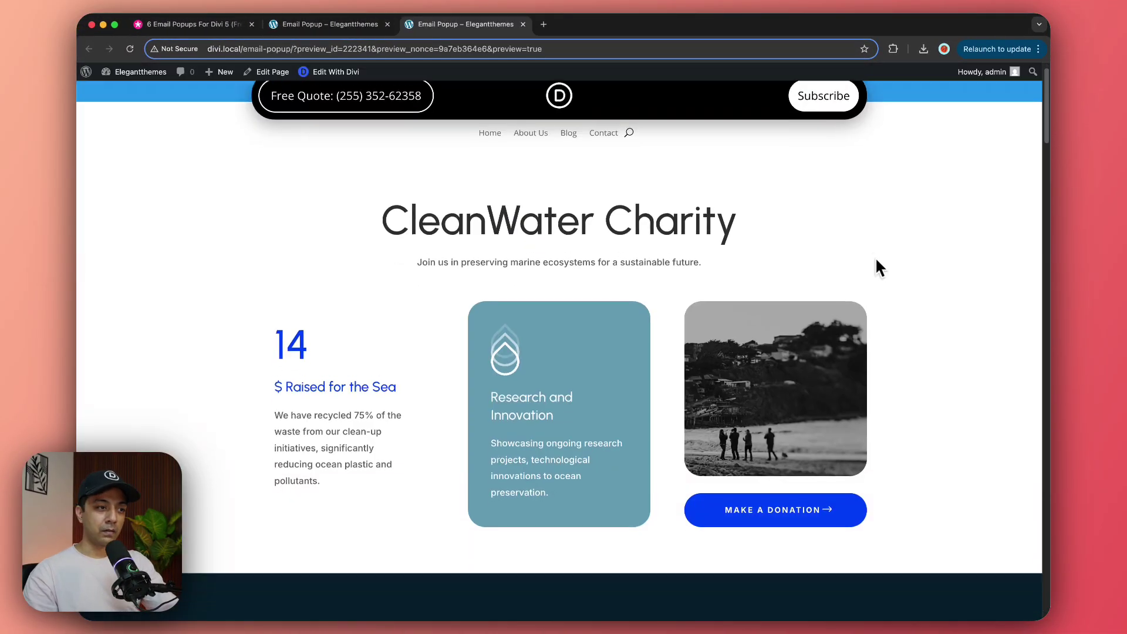
{"action": "scroll", "coordinate": [881, 261], "scroll_direction": "down", "scroll_amount": 5}
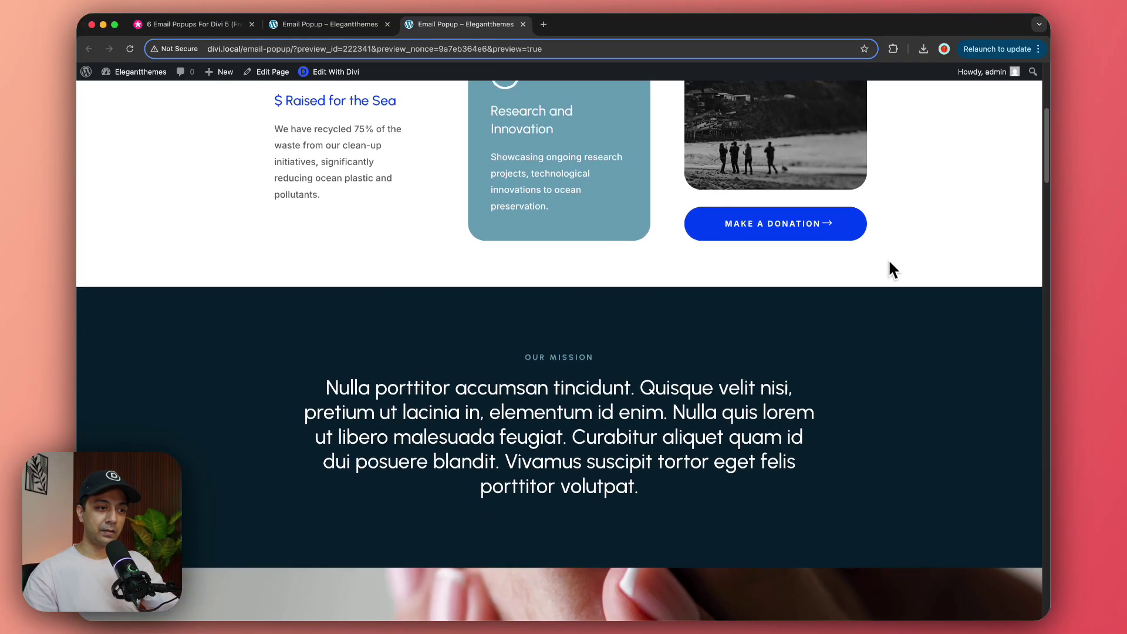
{"action": "scroll", "coordinate": [890, 262], "scroll_direction": "down", "scroll_amount": 10}
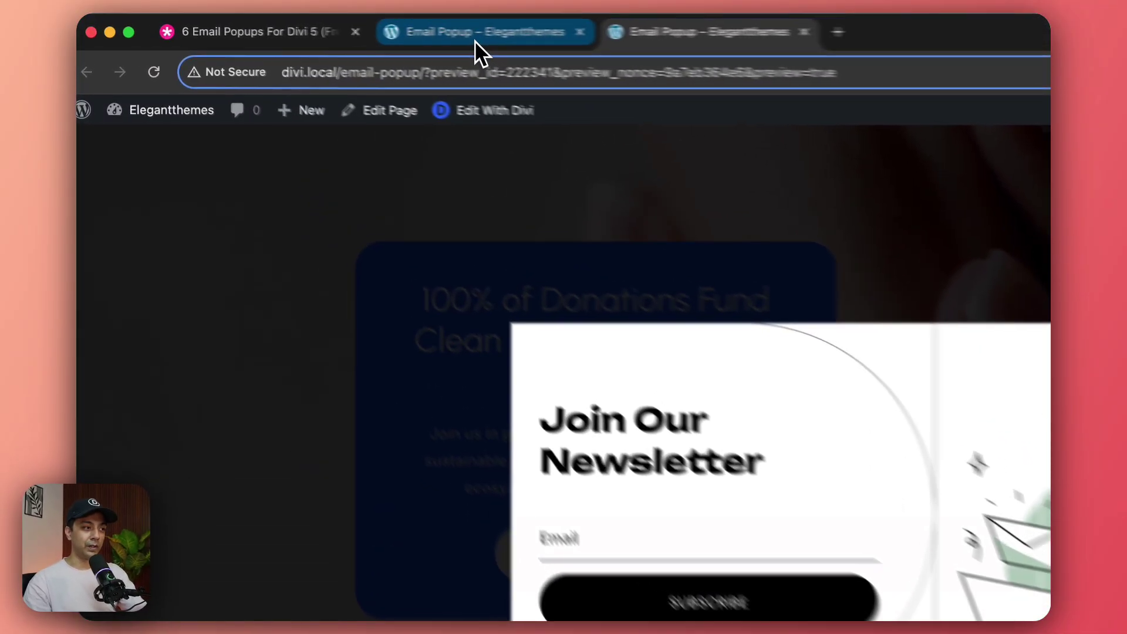
{"action": "left_click", "coordinate": [324, 26]}
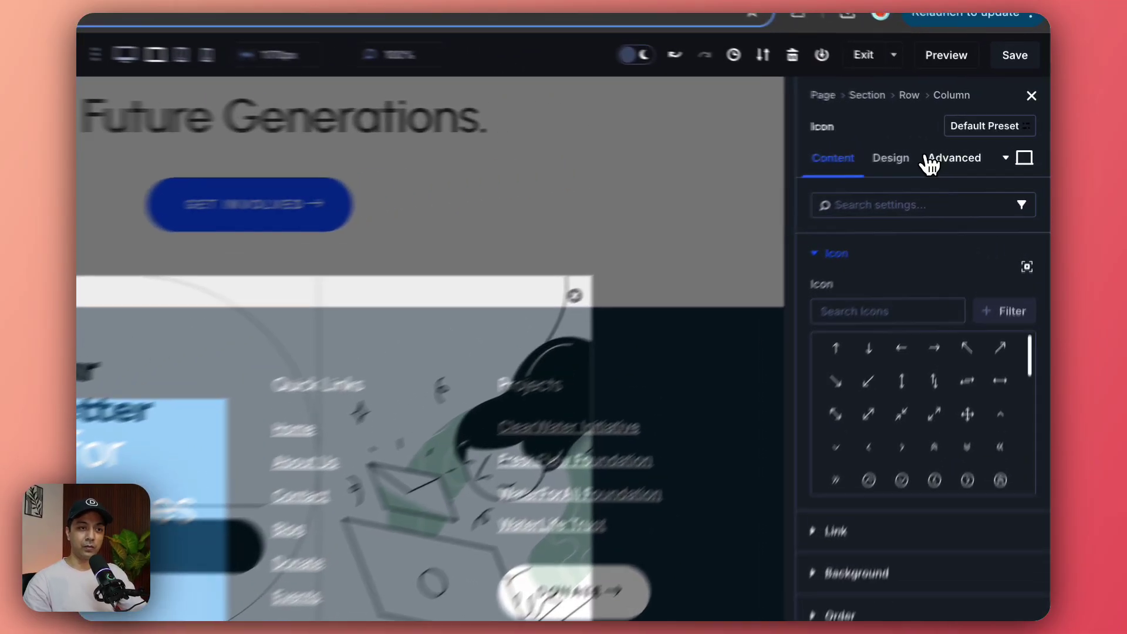
- Add a Click-triggered interaction labelled 'Closepopup' to the close icon
{"action": "left_click", "coordinate": [990, 140]}
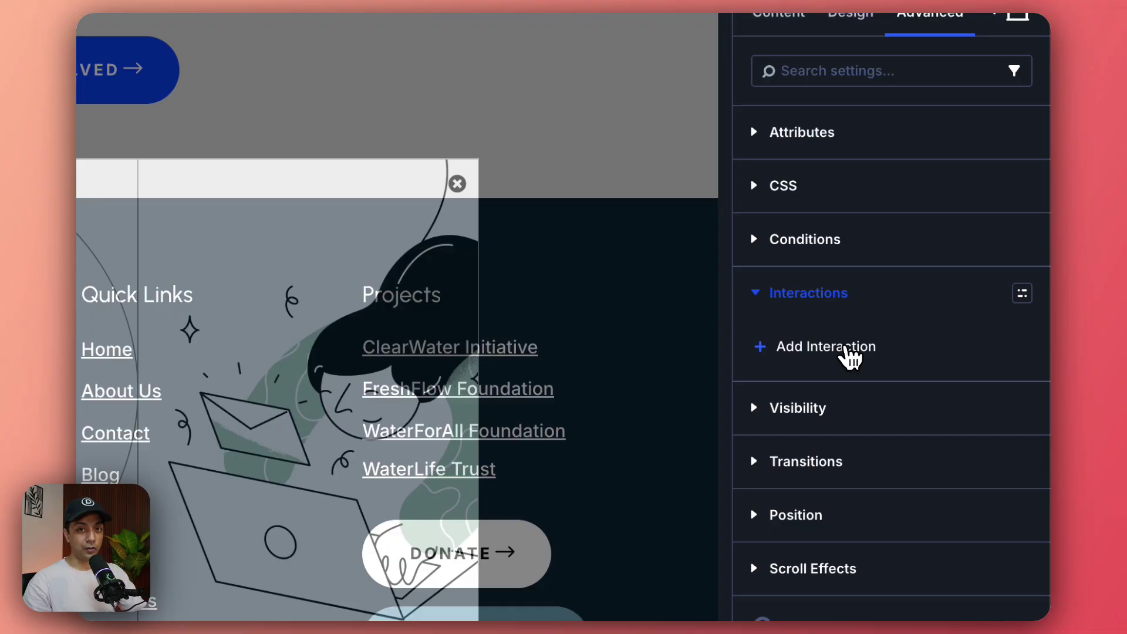
{"action": "left_click", "coordinate": [847, 350]}
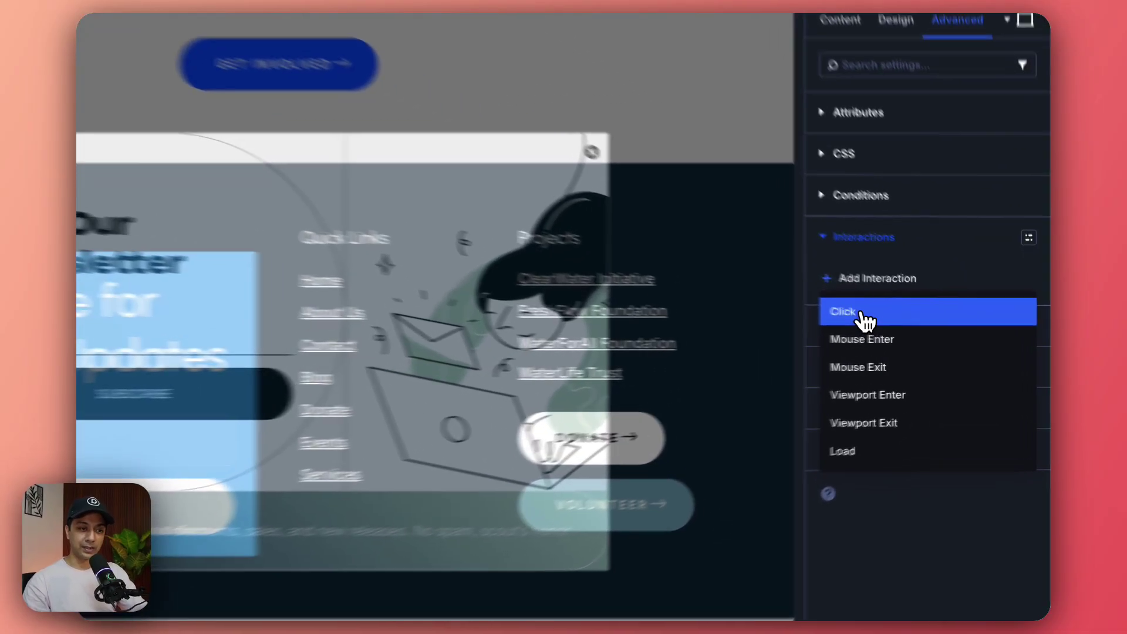
{"action": "left_click", "coordinate": [929, 332]}
{"action": "left_click", "coordinate": [622, 337]}
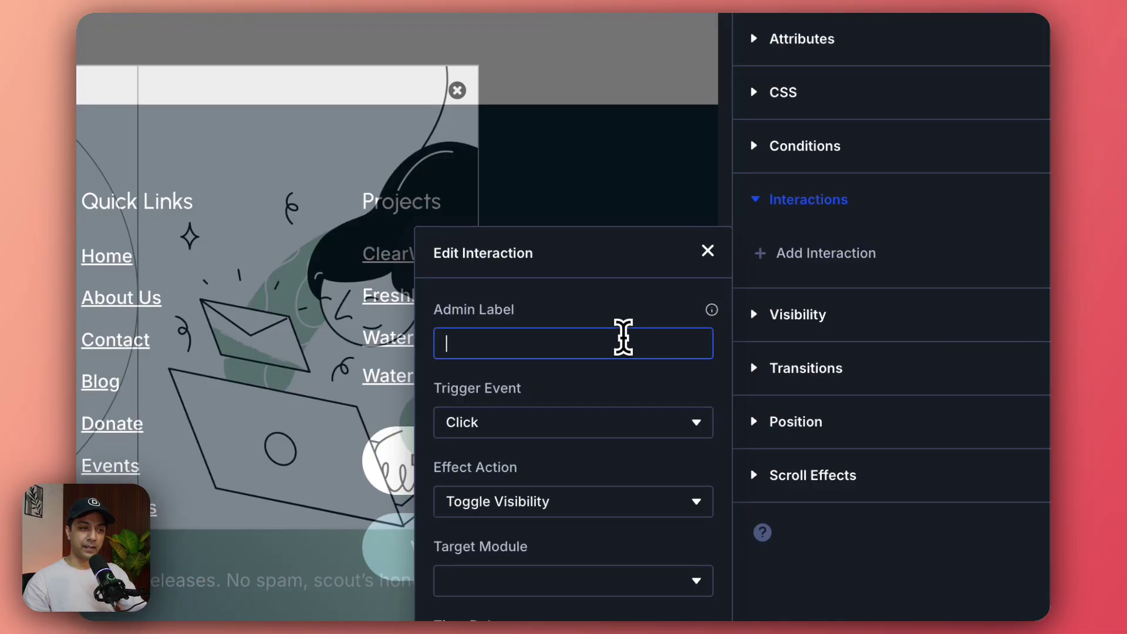
{"action": "type", "text": "Closepopup"}
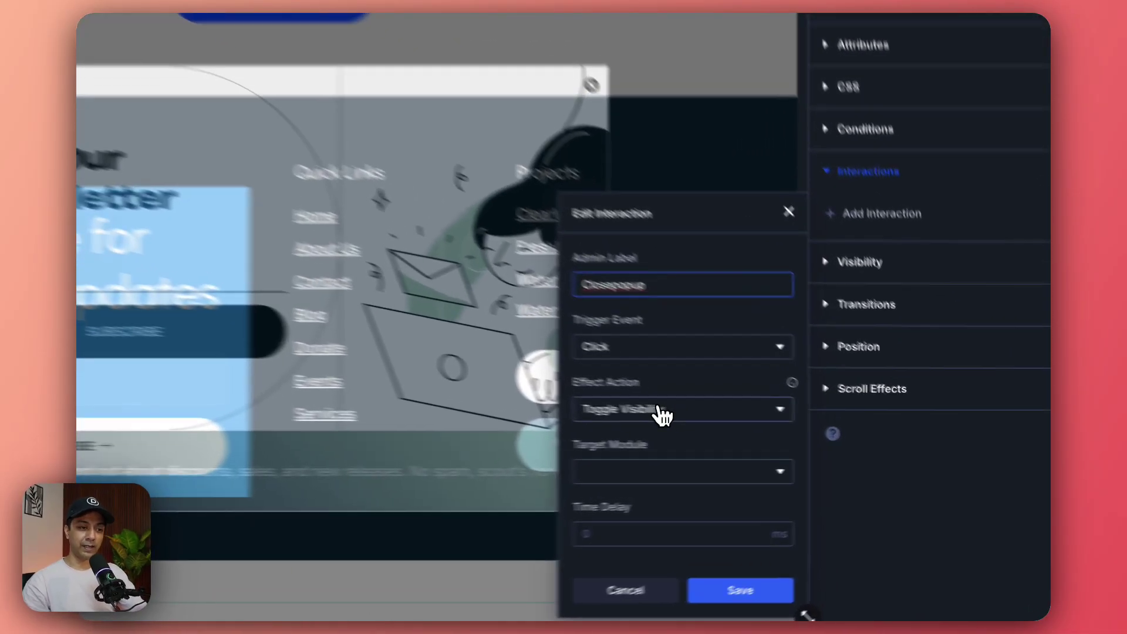
- Set the interaction's effect to Hide Element targeting Section (Popup 1), and save it
{"action": "left_click", "coordinate": [792, 432]}
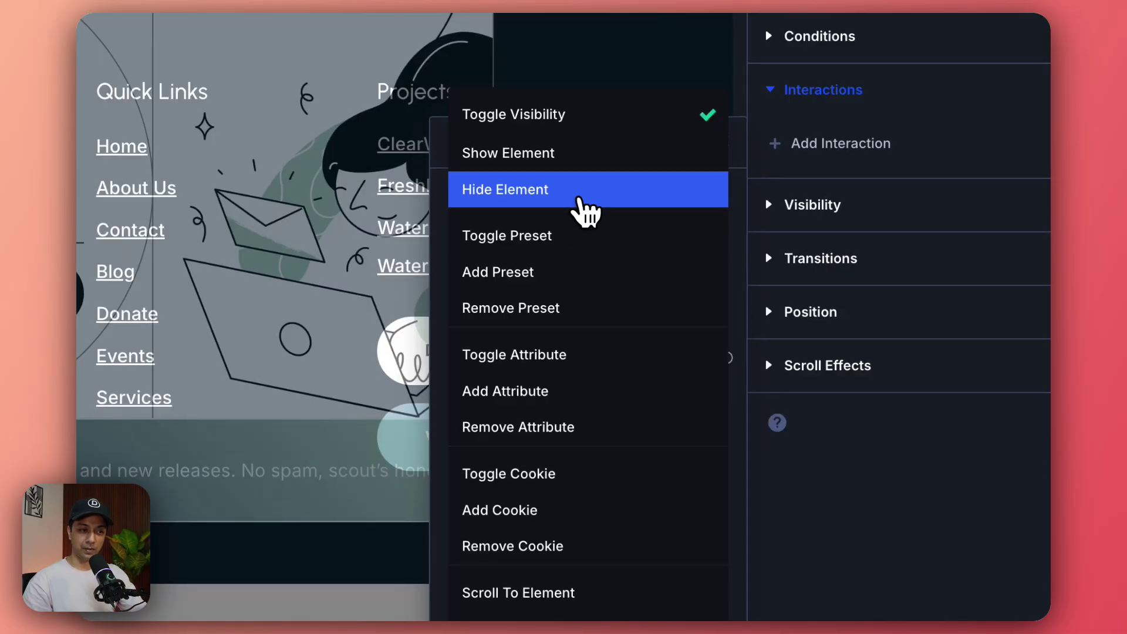
{"action": "left_click", "coordinate": [585, 208]}
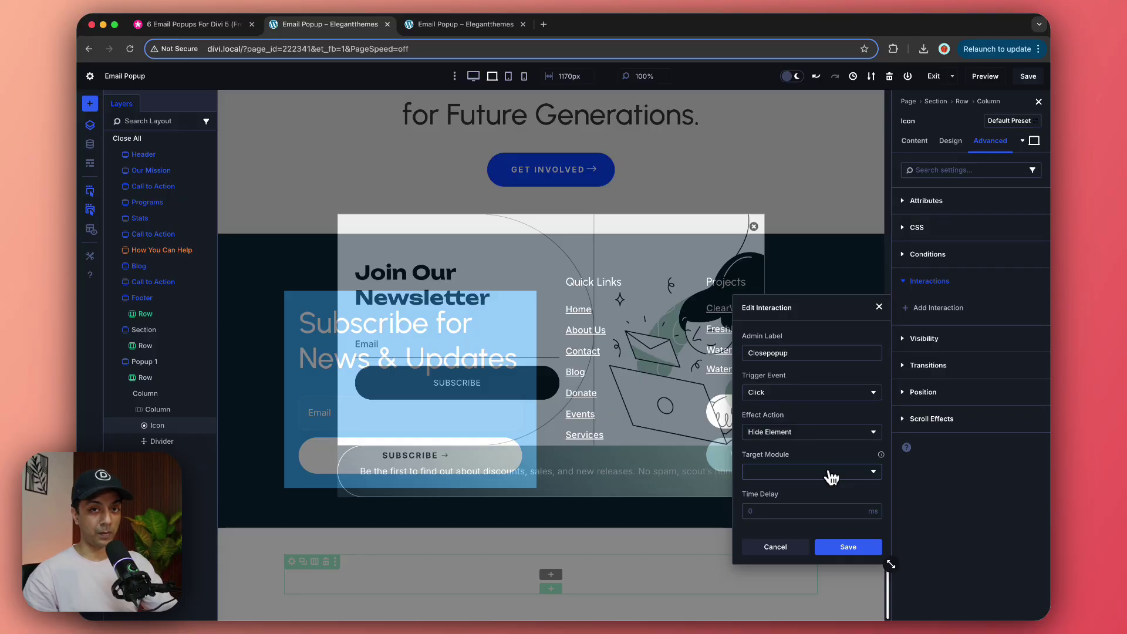
{"action": "left_click", "coordinate": [831, 477]}
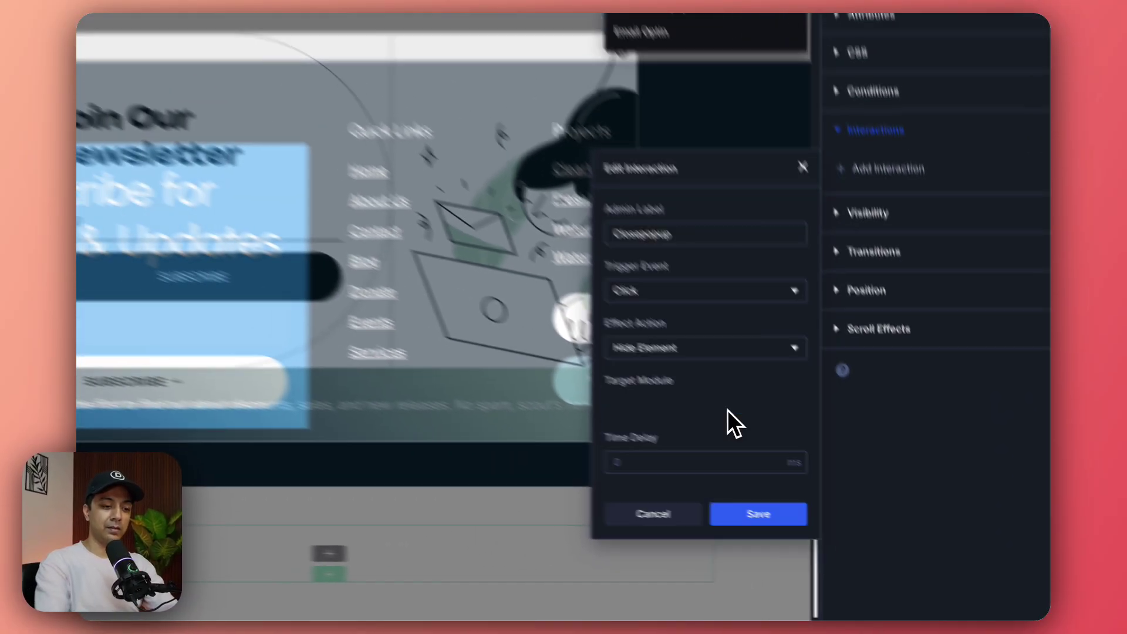
{"action": "type", "text": "pop"}
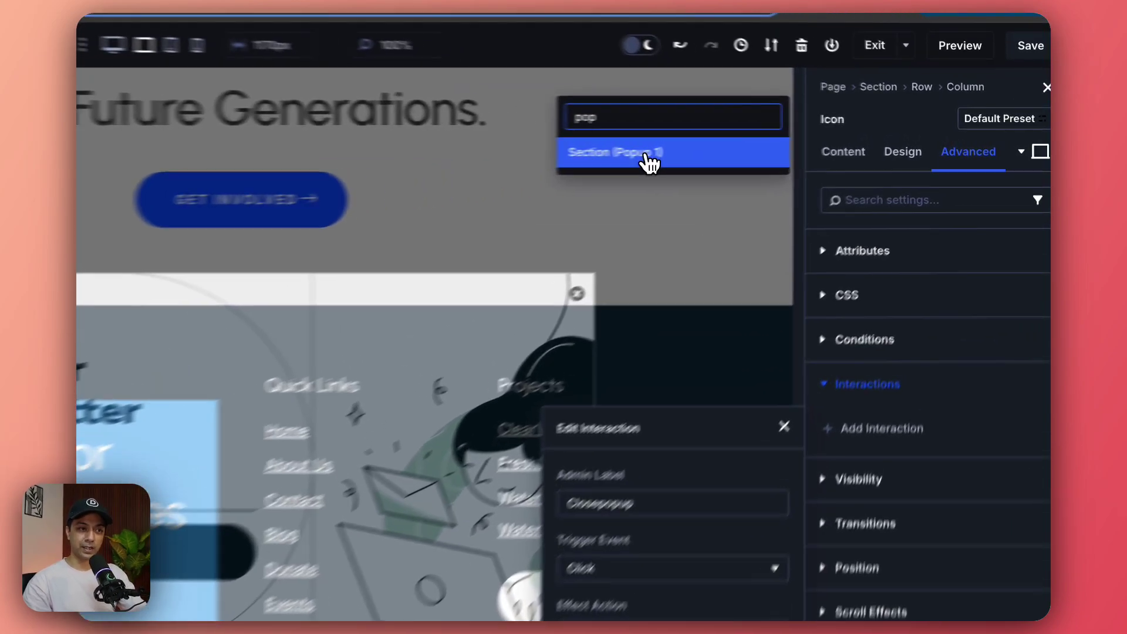
{"action": "left_click", "coordinate": [780, 146]}
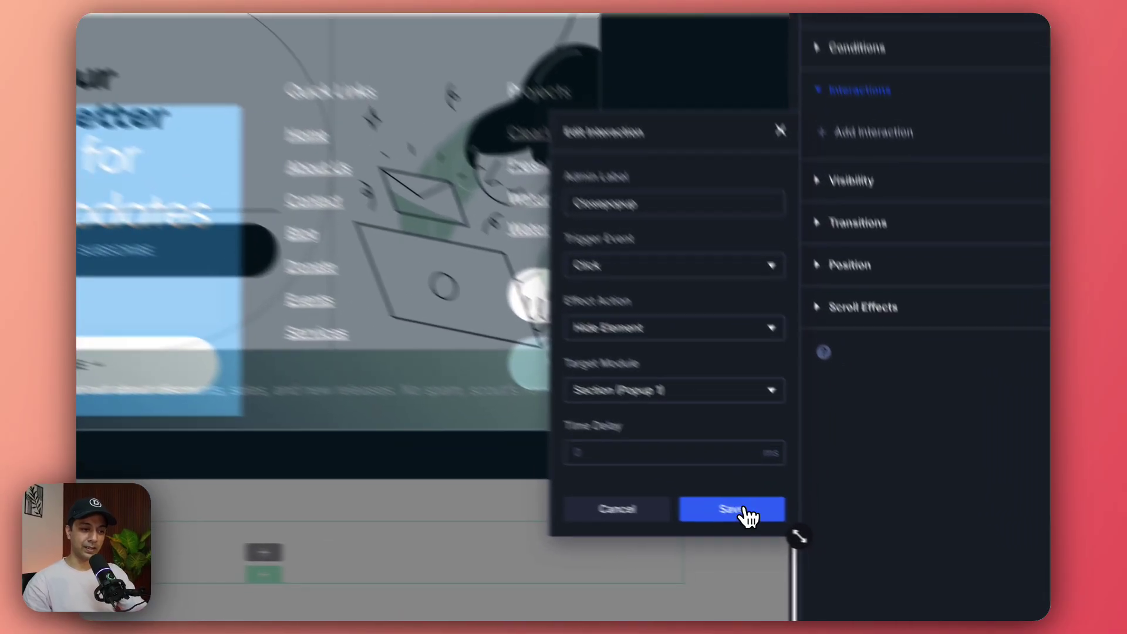
{"action": "left_click", "coordinate": [849, 546]}
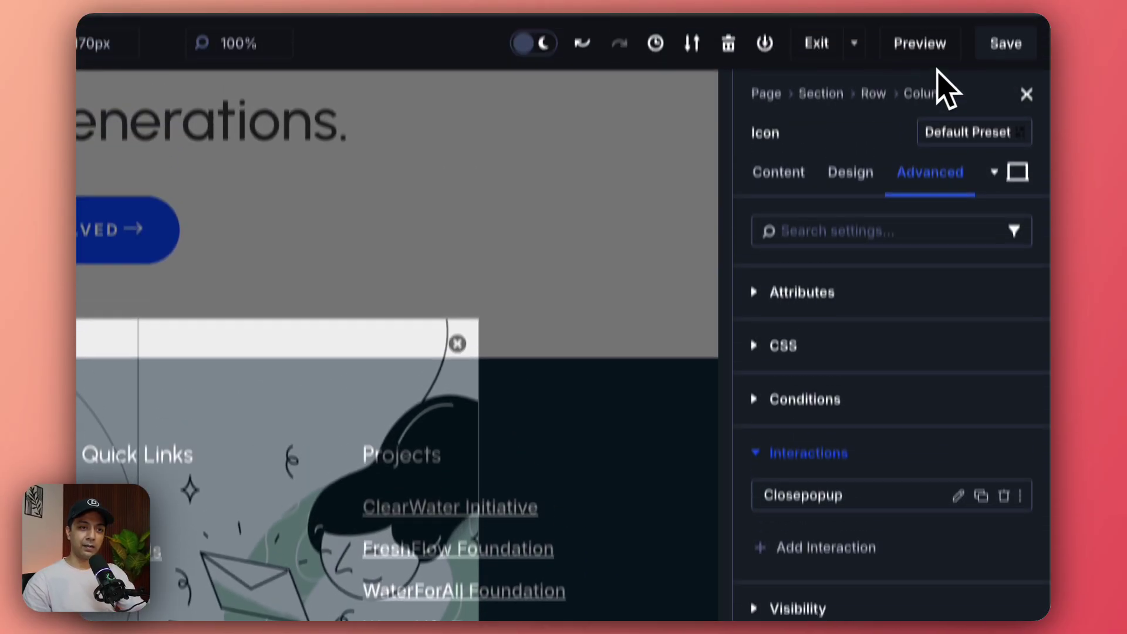
- Save the page, preview it, and scroll down until the newsletter popup appears
{"action": "left_click", "coordinate": [1006, 44]}
{"action": "left_click", "coordinate": [920, 43]}
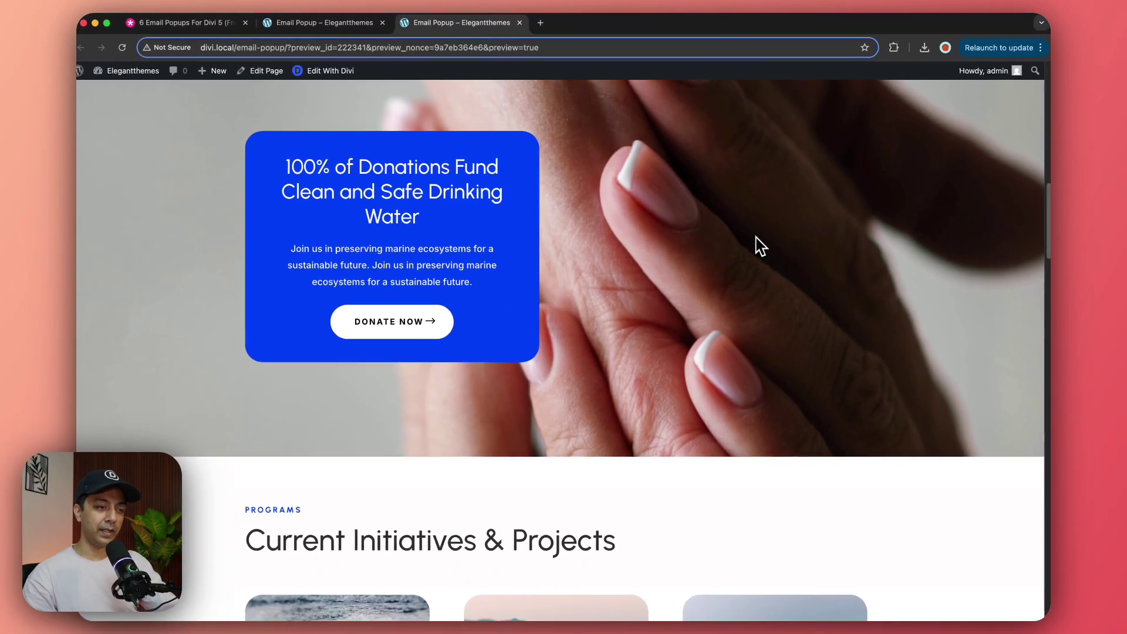
{"action": "scroll", "coordinate": [692, 338], "scroll_direction": "down", "scroll_amount": 5}
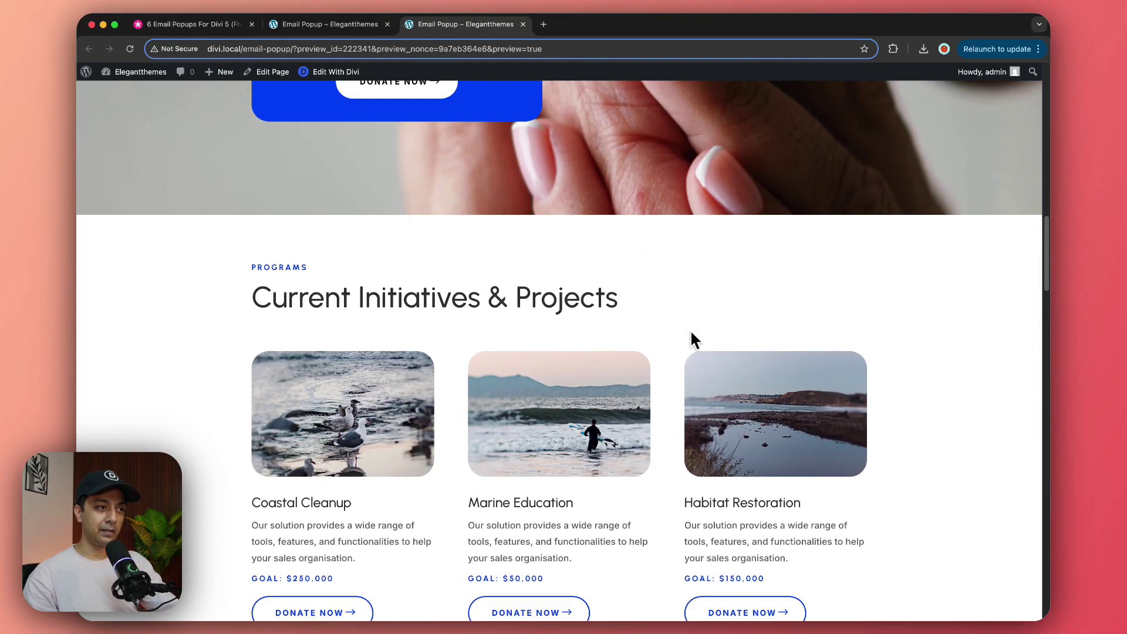
{"action": "scroll", "coordinate": [690, 330], "scroll_direction": "down", "scroll_amount": 8}
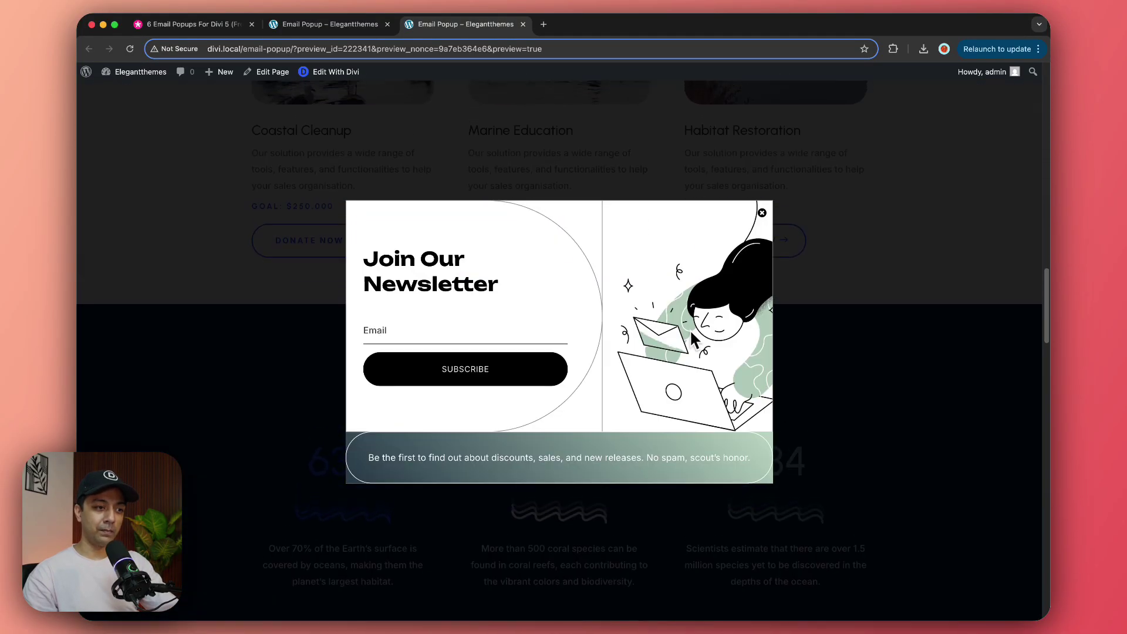
- Close the Join Our Newsletter popup using its X icon in the top-right corner
{"action": "left_click", "coordinate": [762, 214]}
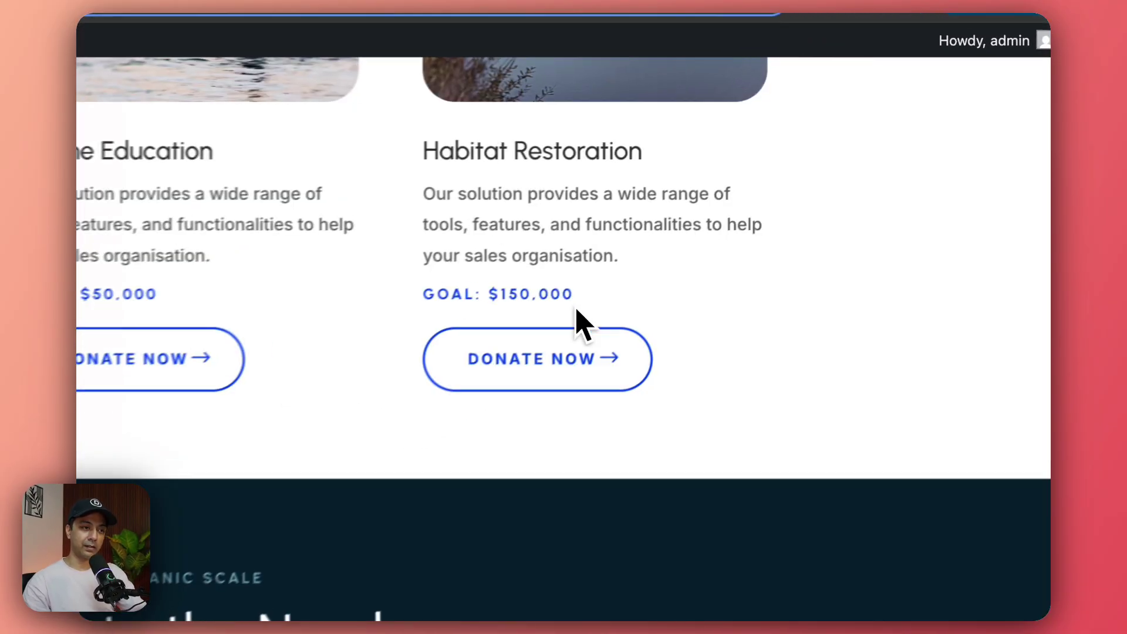